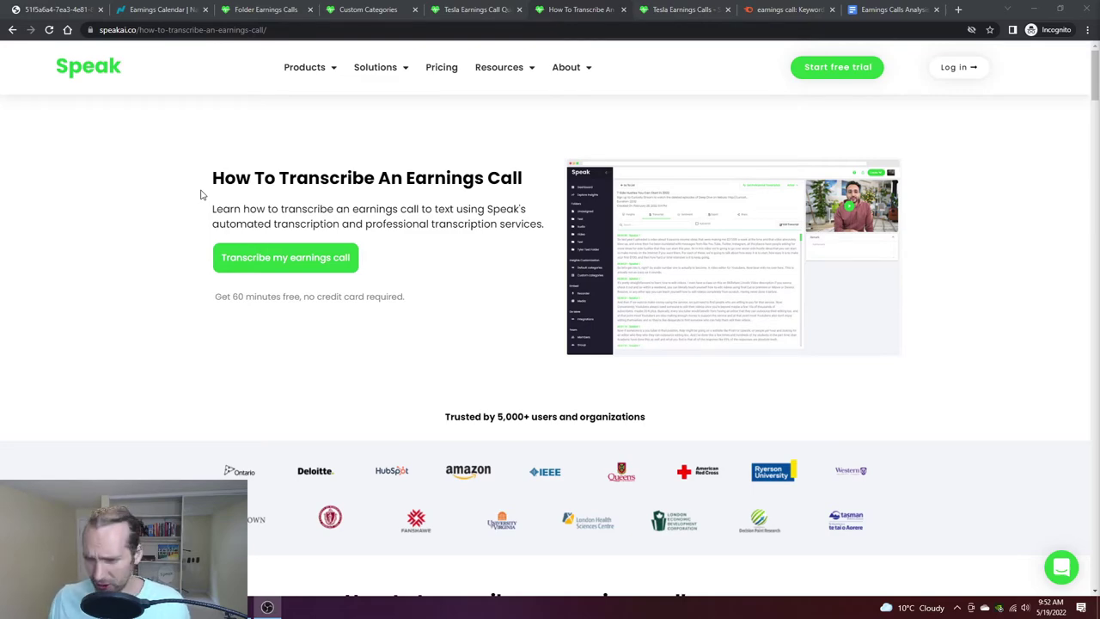
Step: Scroll the guide past Steps 1–6 to the 'Why should I transcribe my earnings call?' section
scroll(524, 216, "down", 5)
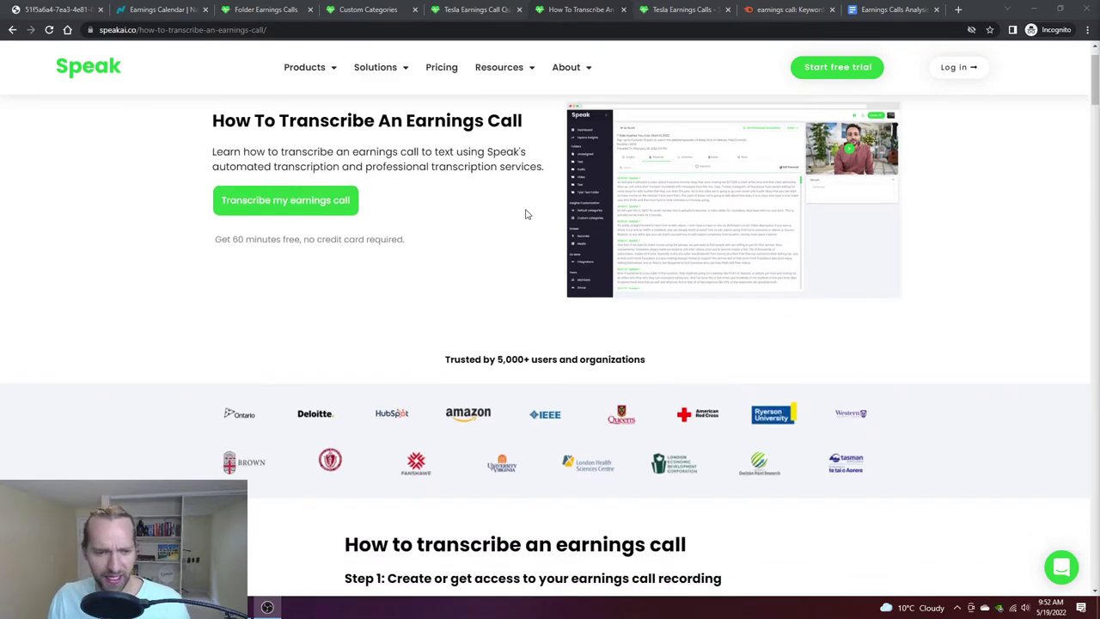
scroll(269, 330, "down", 15)
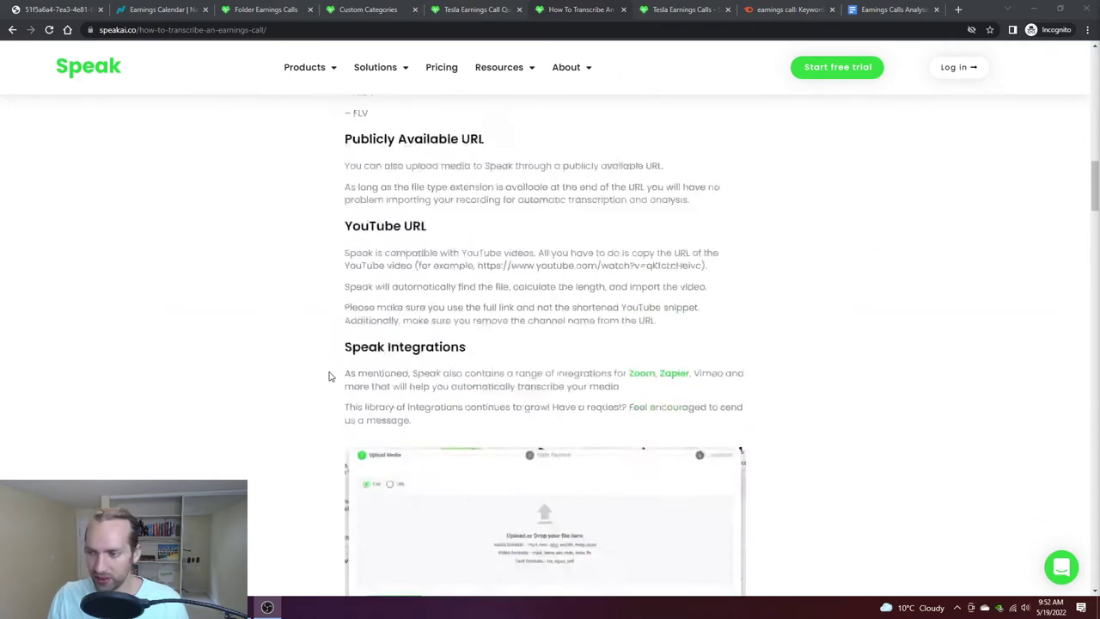
scroll(329, 375, "down", 4)
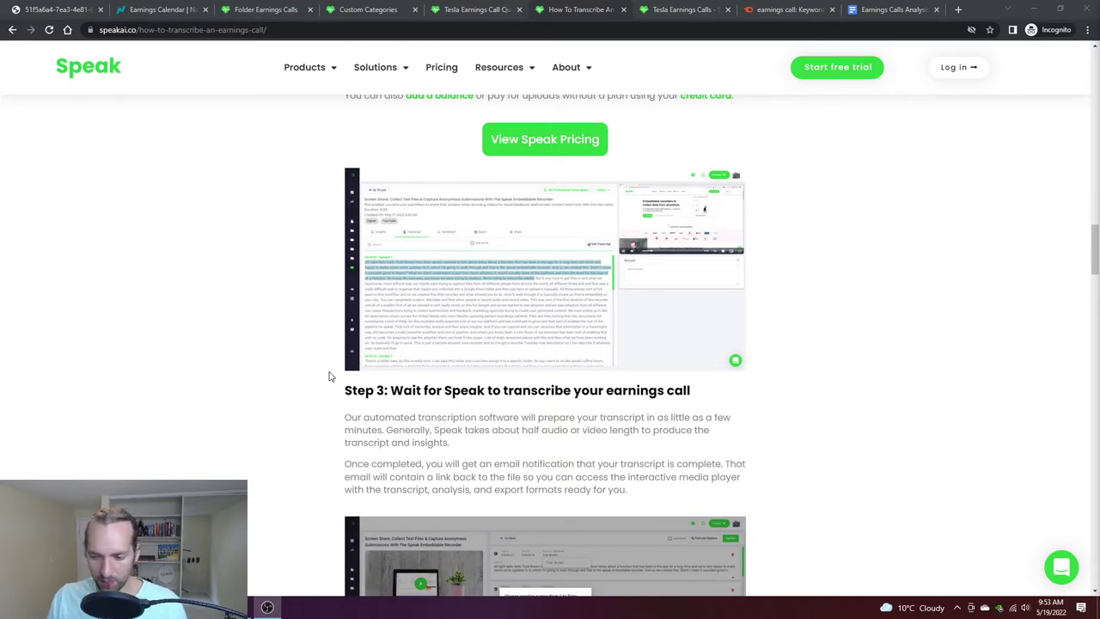
scroll(328, 375, "down", 4)
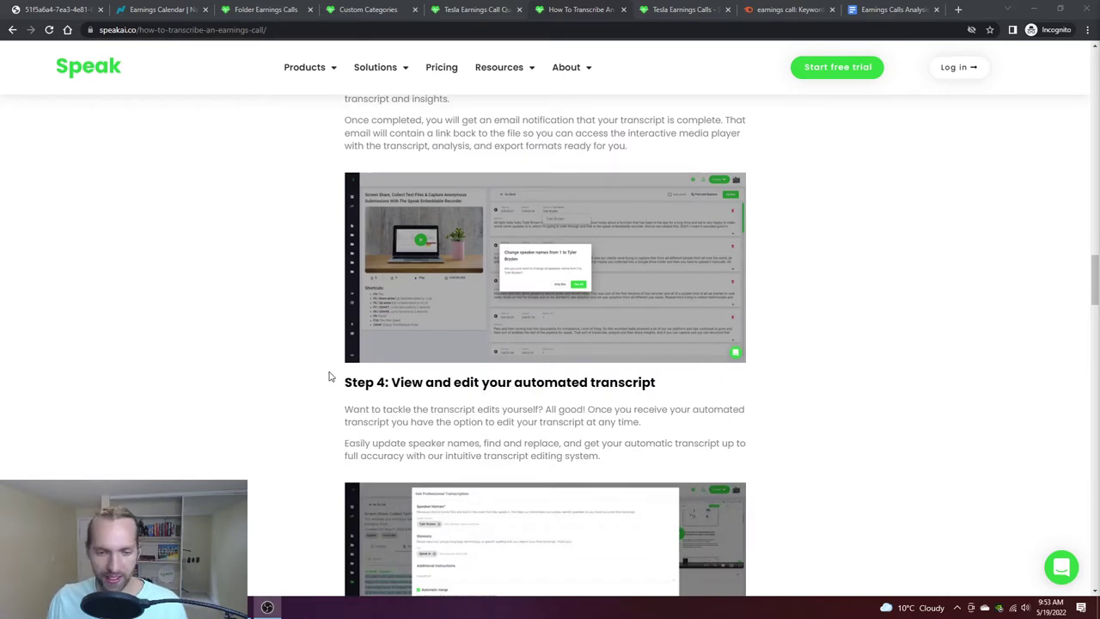
scroll(329, 375, "down", 5)
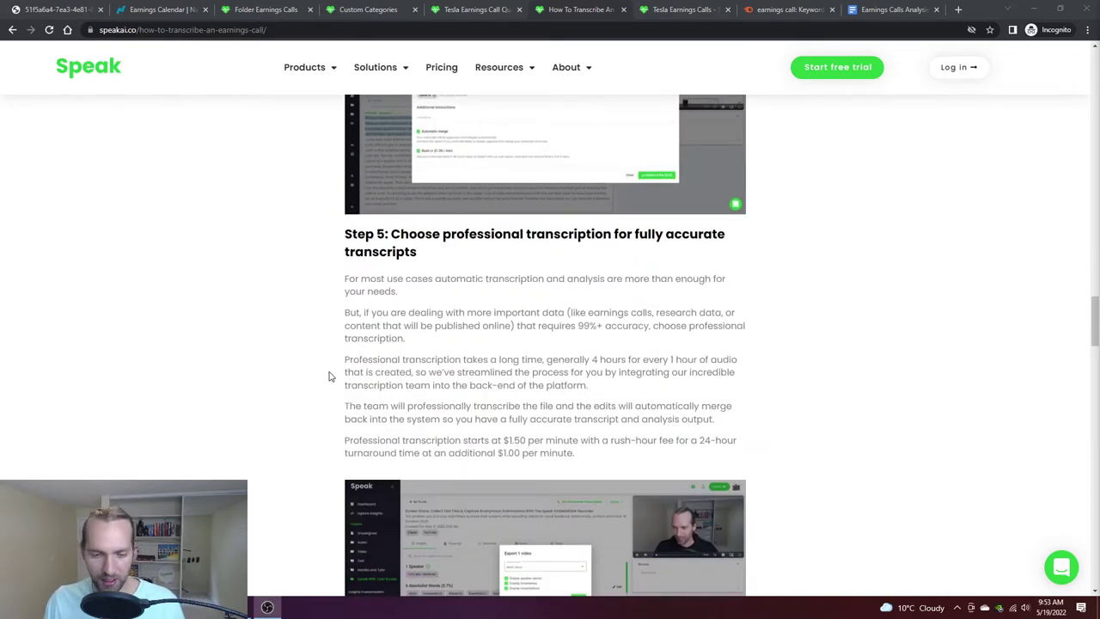
scroll(328, 375, "down", 1)
scroll(328, 375, "down", 4)
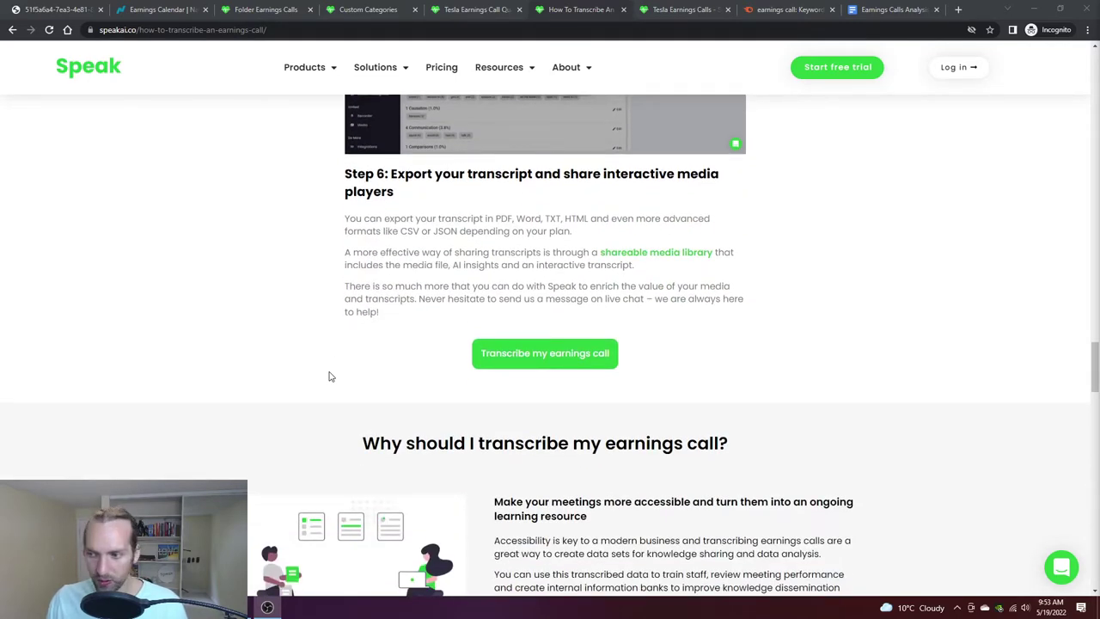
scroll(328, 375, "down", 1)
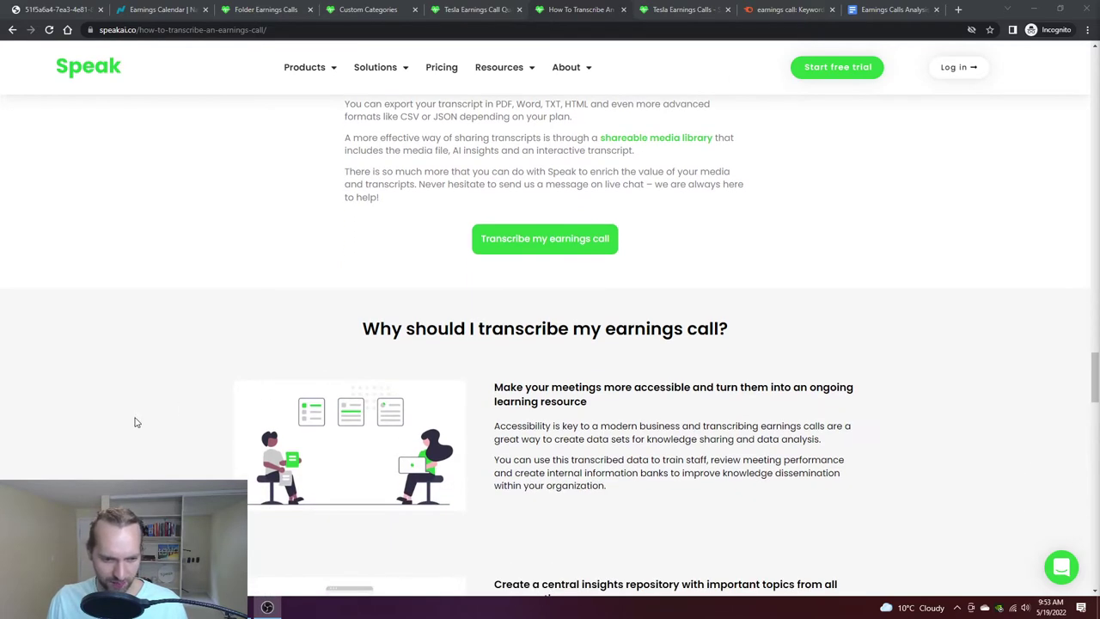
scroll(194, 437, "down", 4)
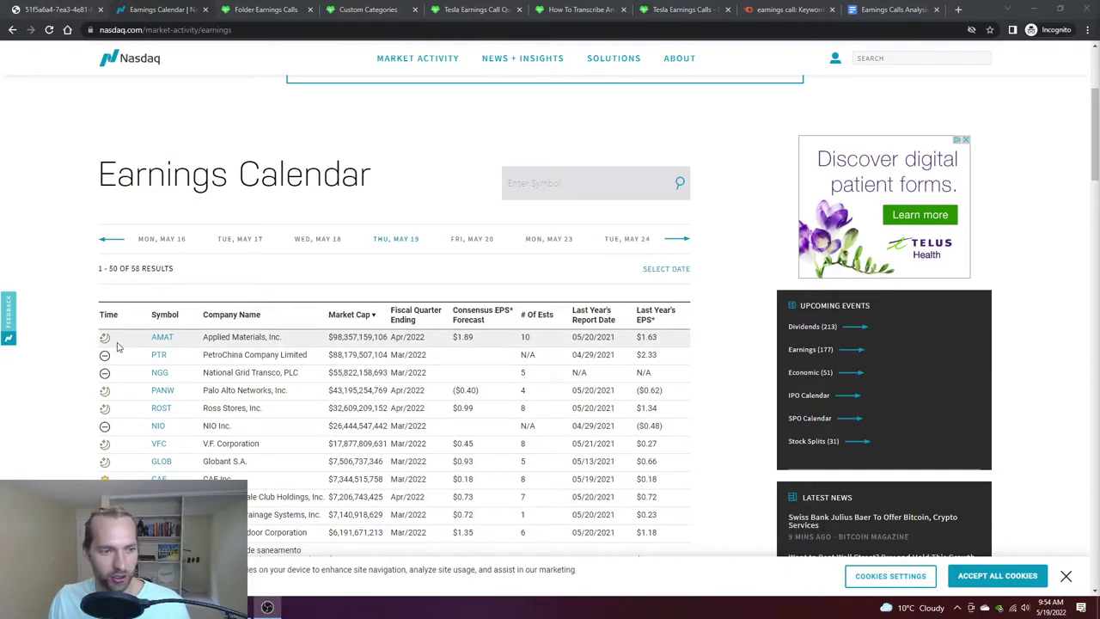
Step: Switch to the Applied Materials Q1 Fiscal 2022 earnings-call remarks PDF tab
key("ctrl+1")
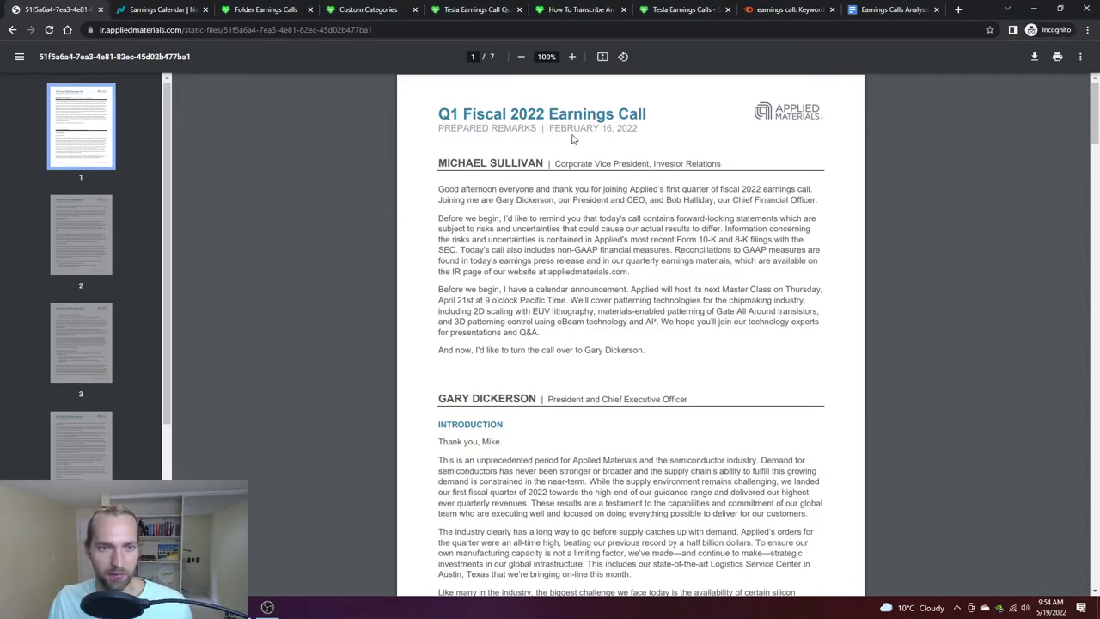
Step: Read the Applied Materials remarks PDF down to page 3 of 7
scroll(659, 335, "down", 3)
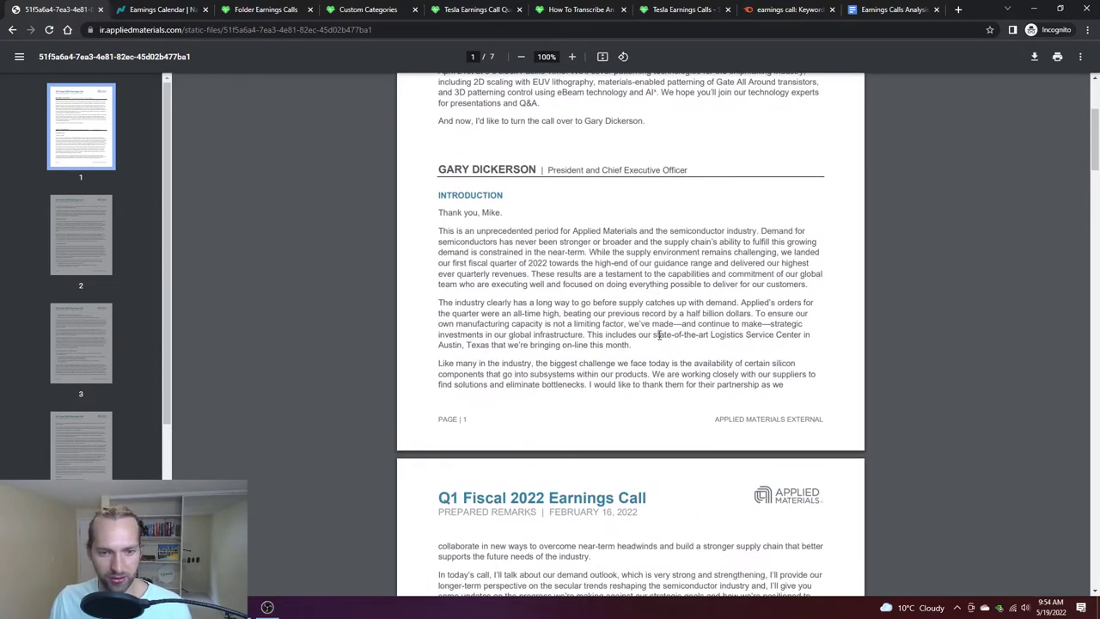
scroll(659, 335, "down", 4)
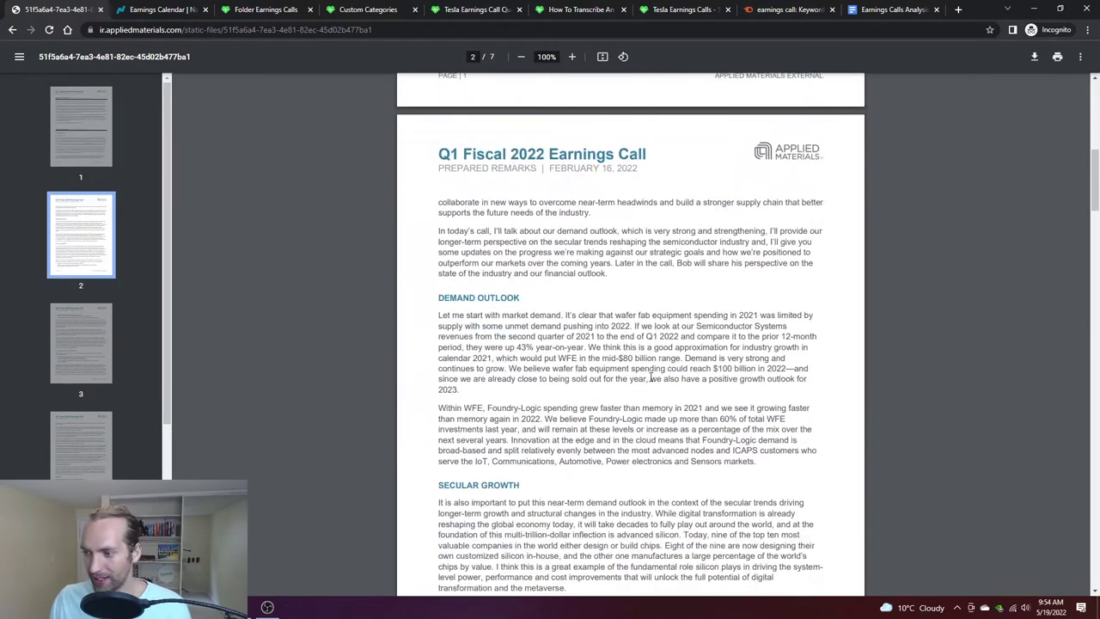
scroll(651, 378, "down", 3)
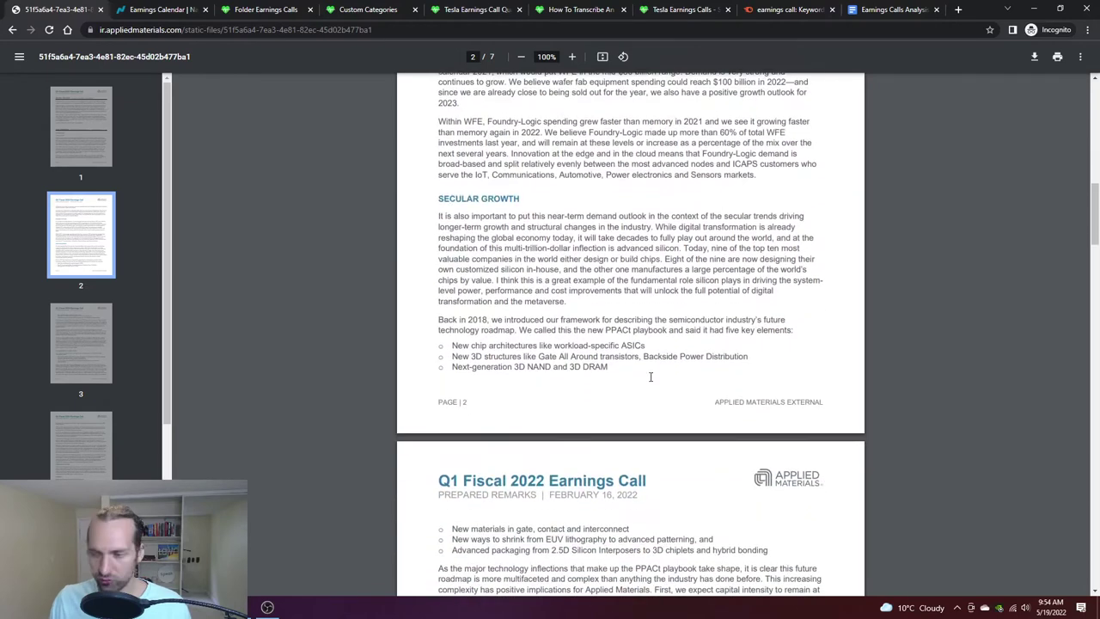
scroll(651, 376, "down", 2)
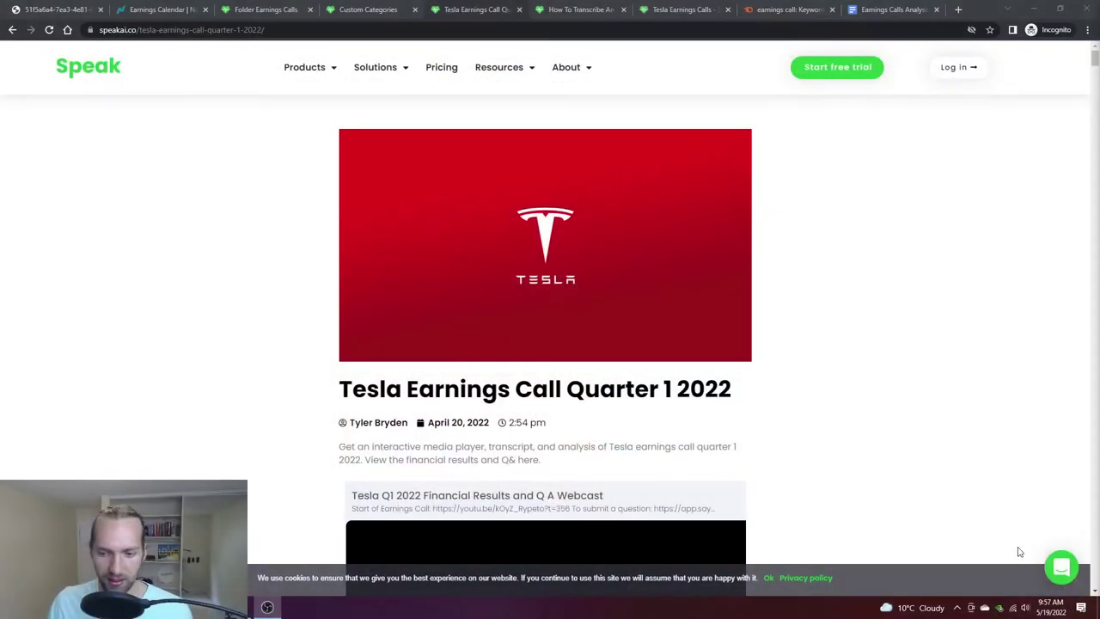
Step: Dismiss the cookie notice and scroll through the Tesla Insights and transcript
left_click(769, 577)
scroll(436, 442, "down", 3)
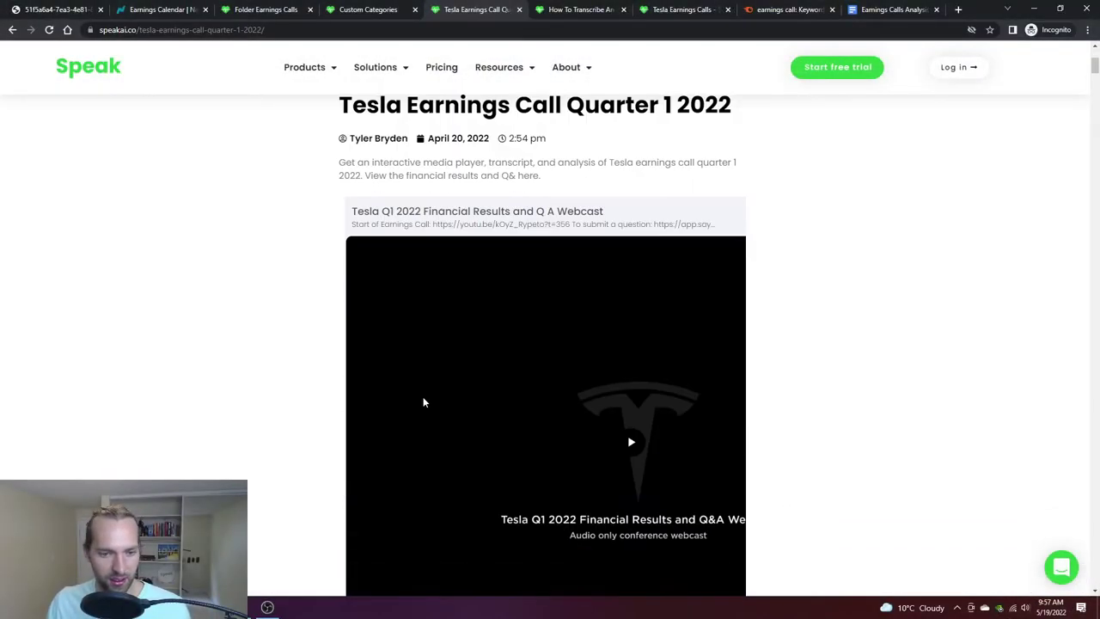
scroll(376, 379, "down", 5)
scroll(487, 248, "down", 1)
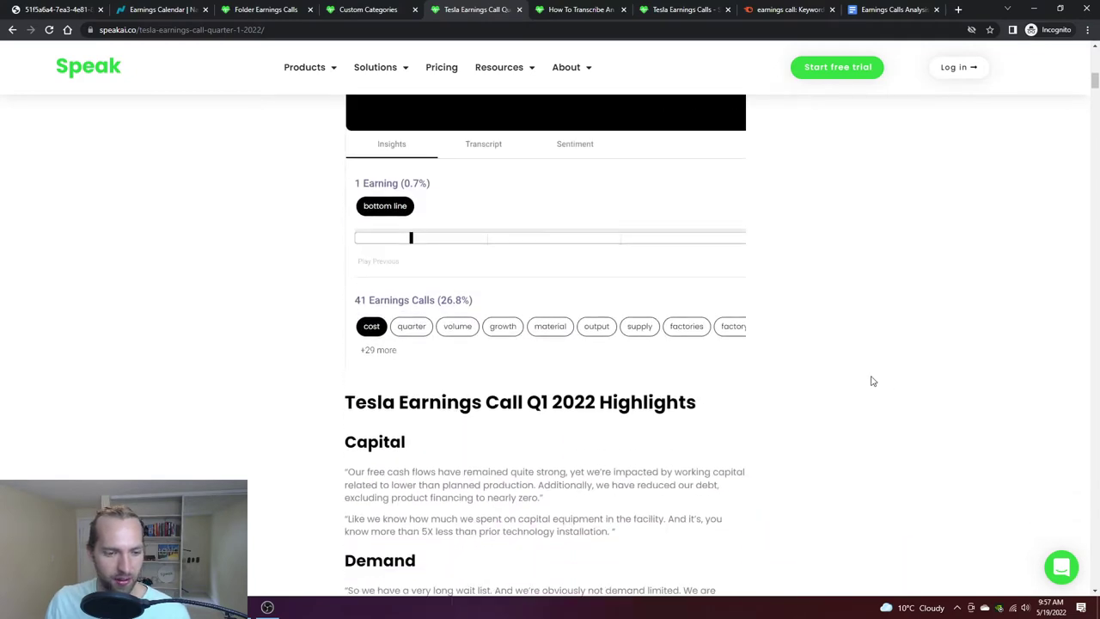
scroll(606, 344, "down", 3)
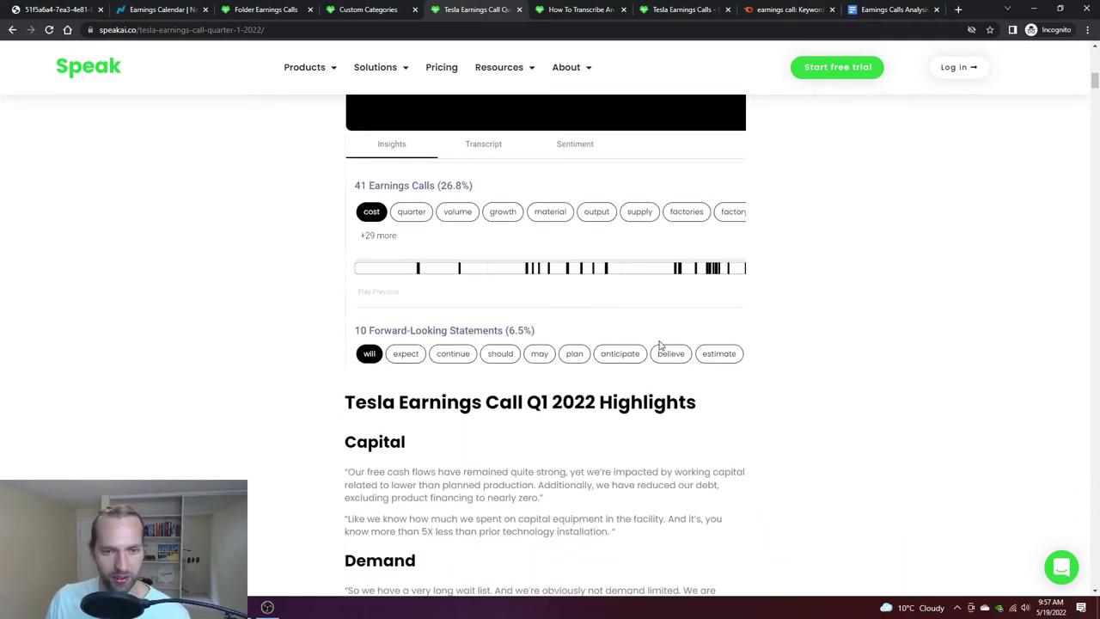
scroll(952, 349, "down", 2)
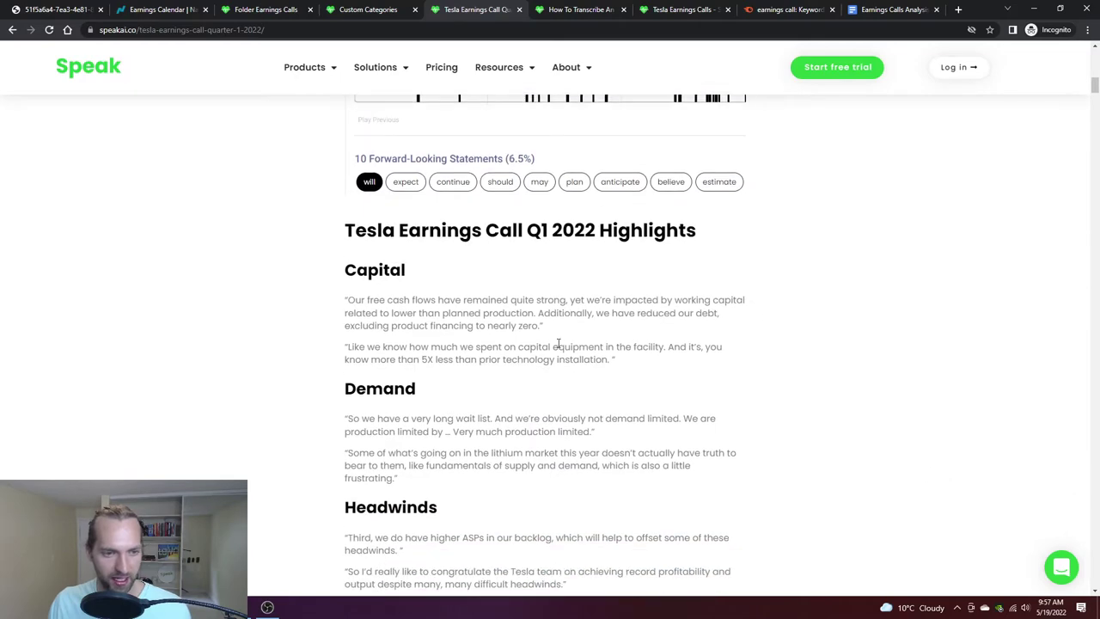
scroll(597, 366, "down", 6)
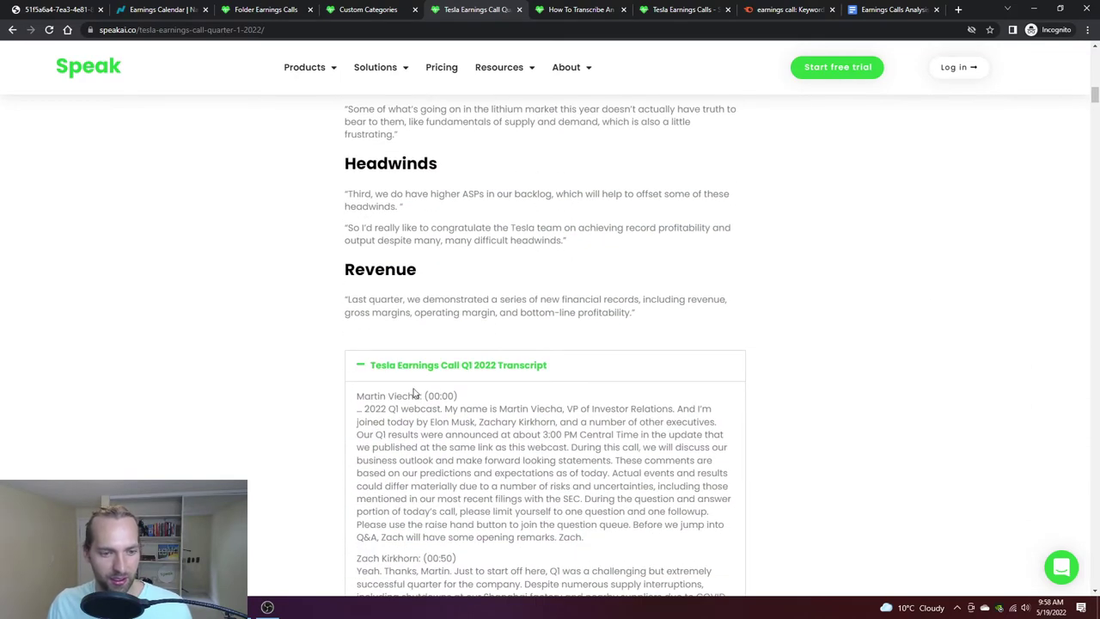
scroll(583, 420, "down", 6)
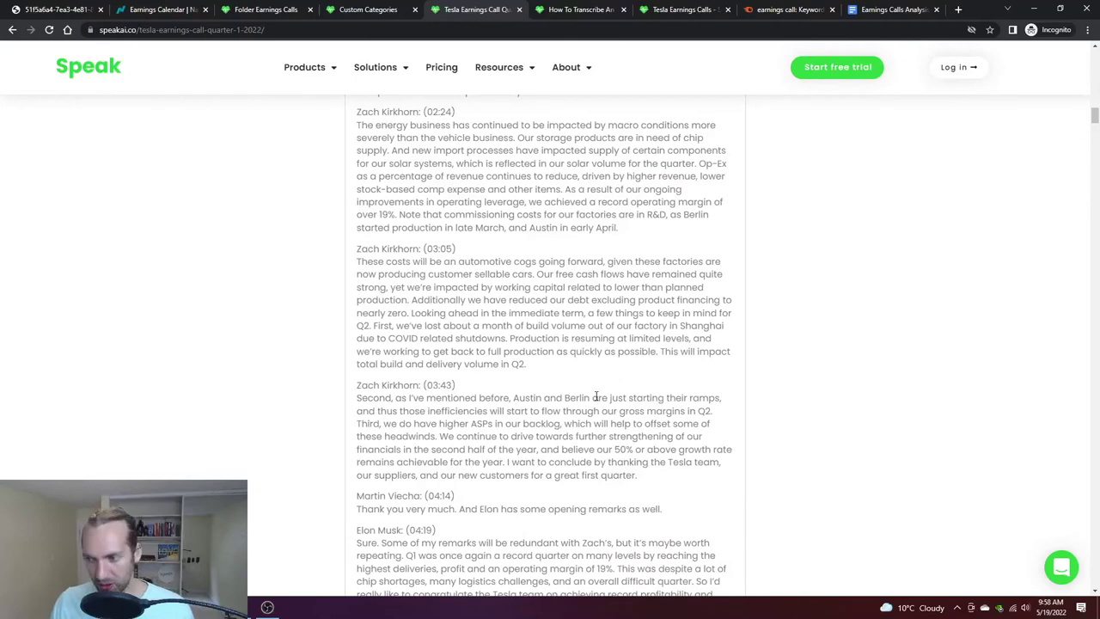
scroll(545, 422, "up", 10)
Step: Collapse the Tesla Q1 2022 transcript and play the audio from the 'growth' keyword
left_click(603, 376)
scroll(878, 355, "up", 1)
scroll(266, 365, "up", 3)
scroll(782, 433, "up", 4)
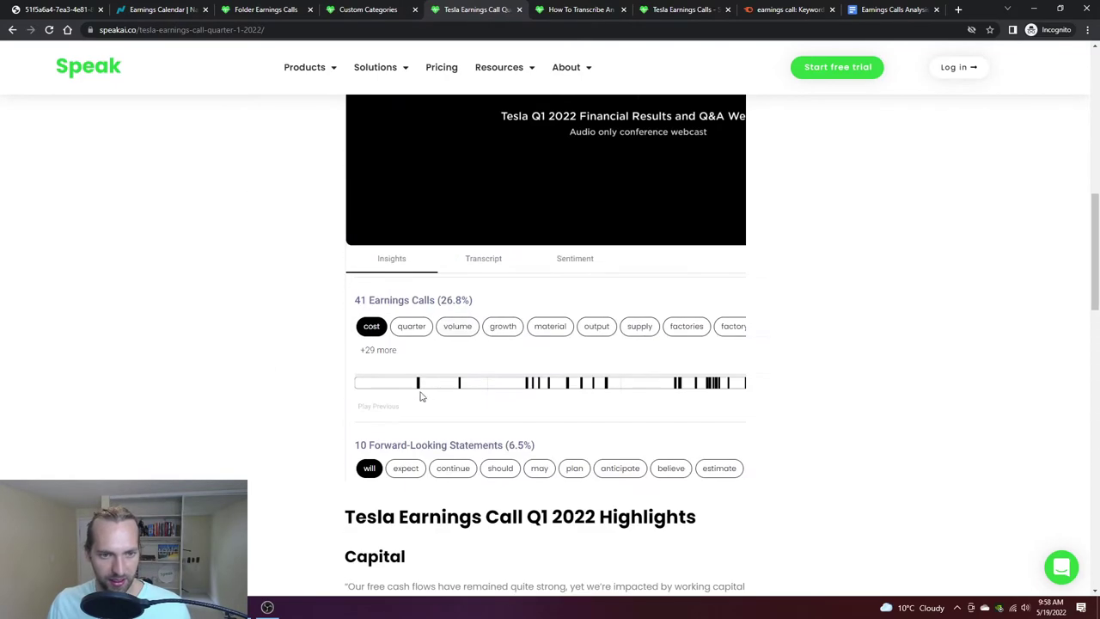
left_click(505, 326)
scroll(786, 452, "down", 2)
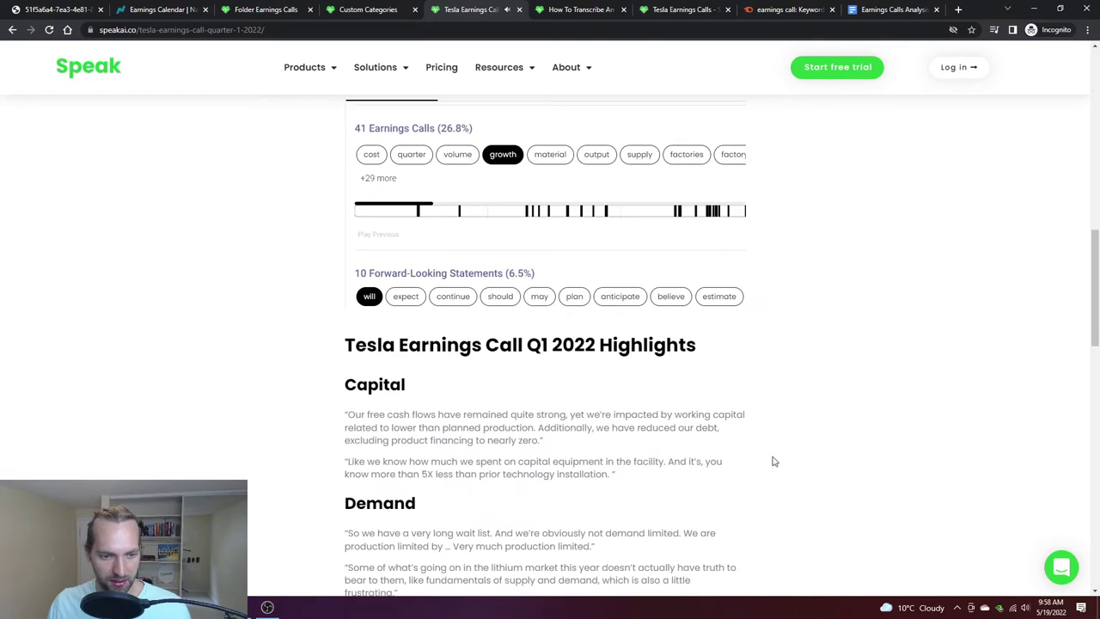
scroll(842, 400, "up", 1)
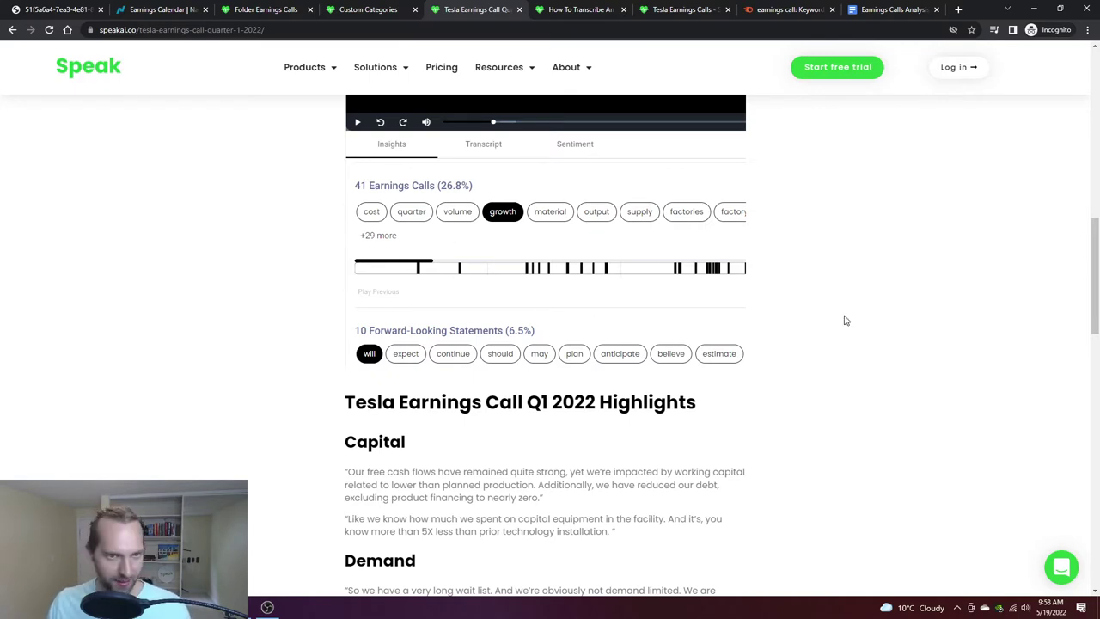
left_click(371, 13)
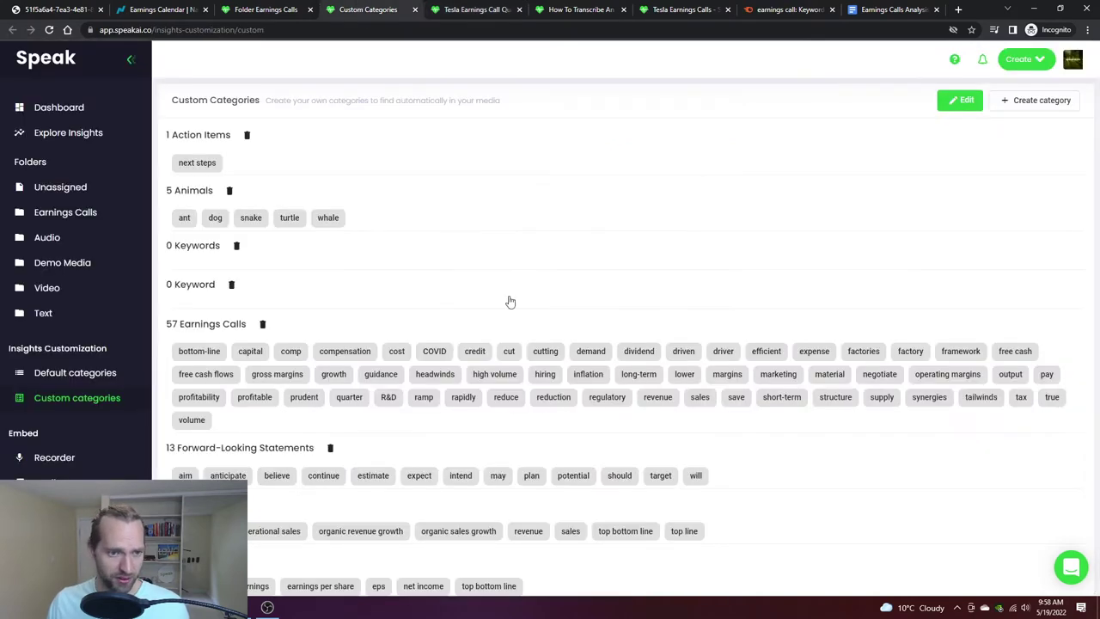
scroll(601, 198, "down", 1)
scroll(761, 164, "up", 1)
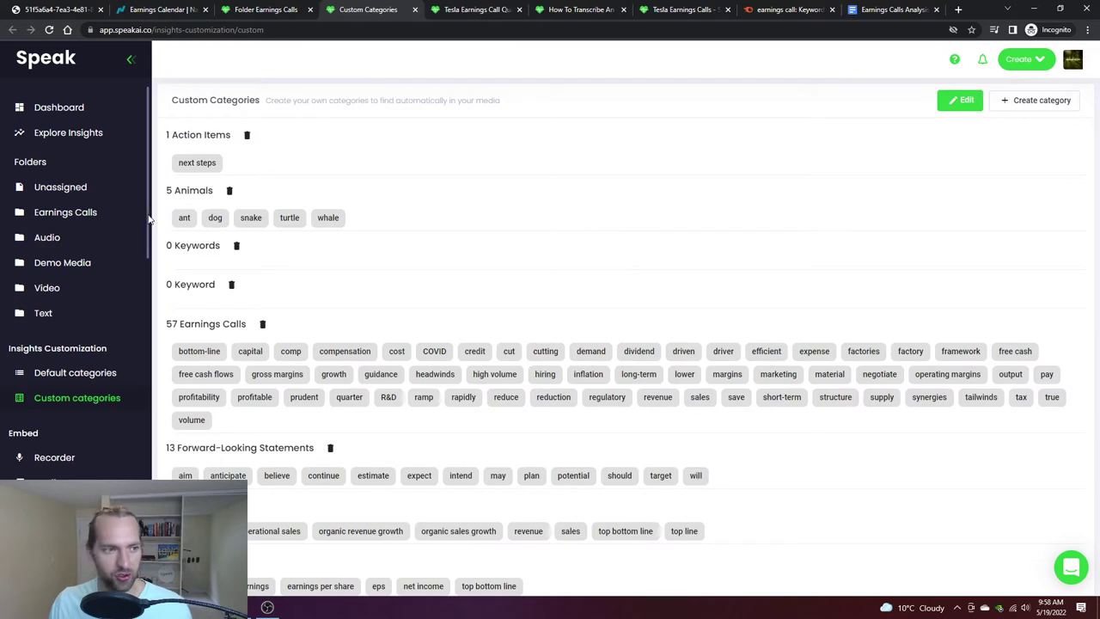
right_click(95, 213)
left_click(145, 218)
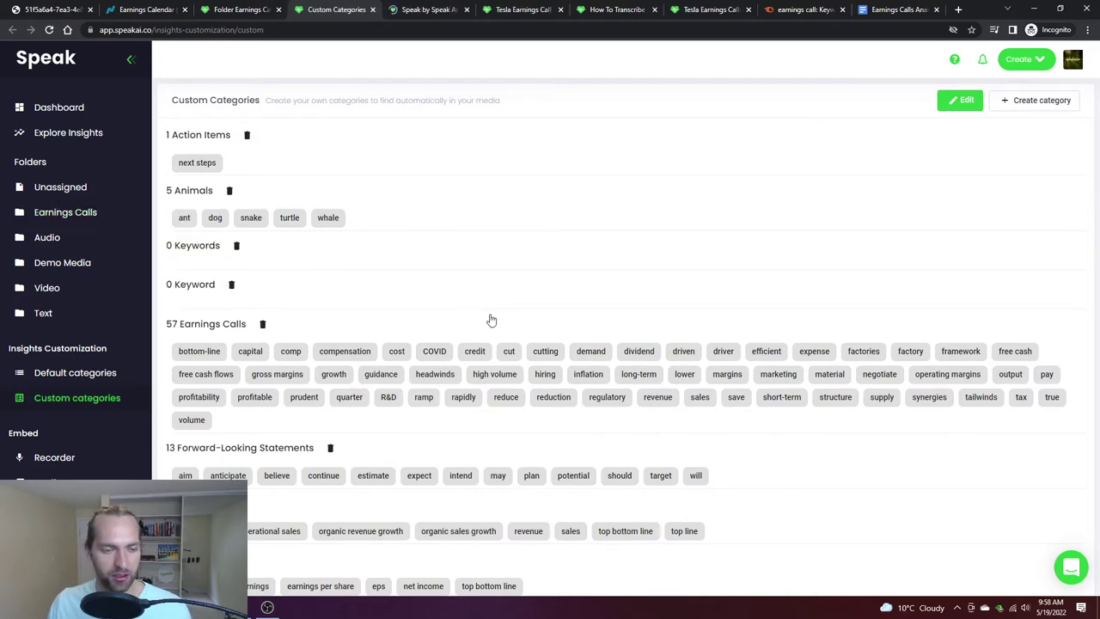
scroll(491, 319, "down", 1)
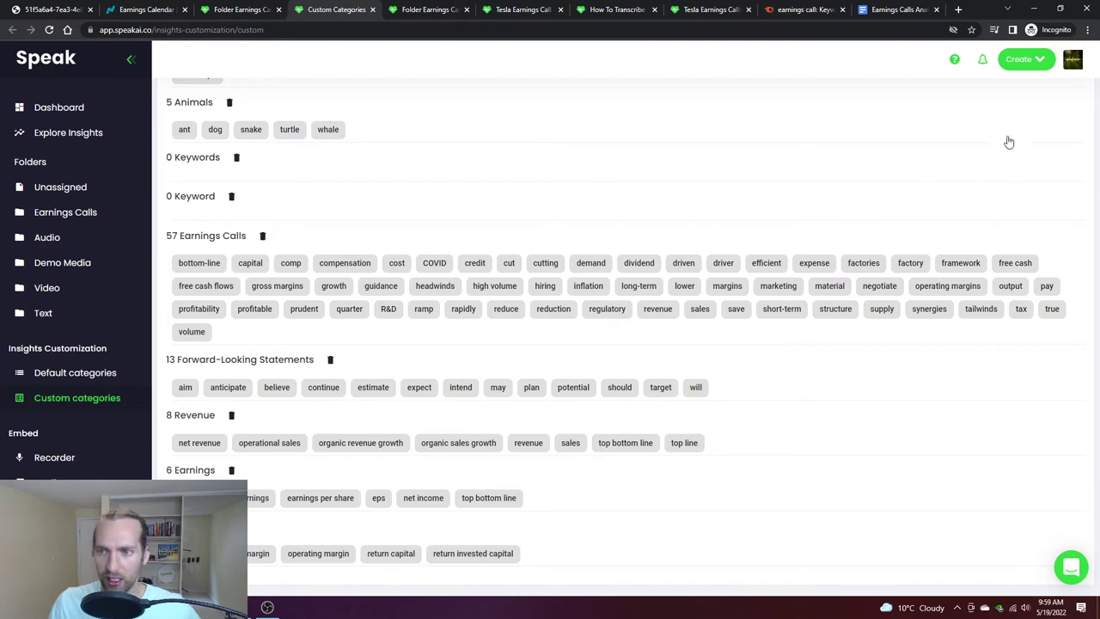
Step: Add the keyword 'fast' to the Earnings Calls custom category and save it
scroll(979, 161, "up", 2)
left_click(963, 99)
scroll(902, 326, "down", 2)
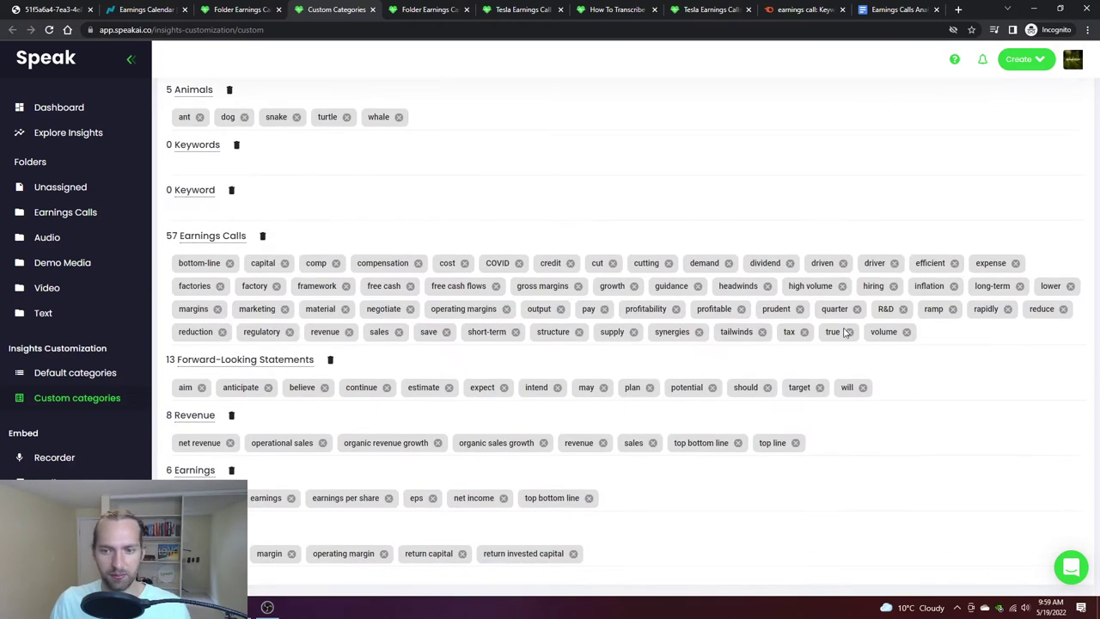
left_click(945, 331)
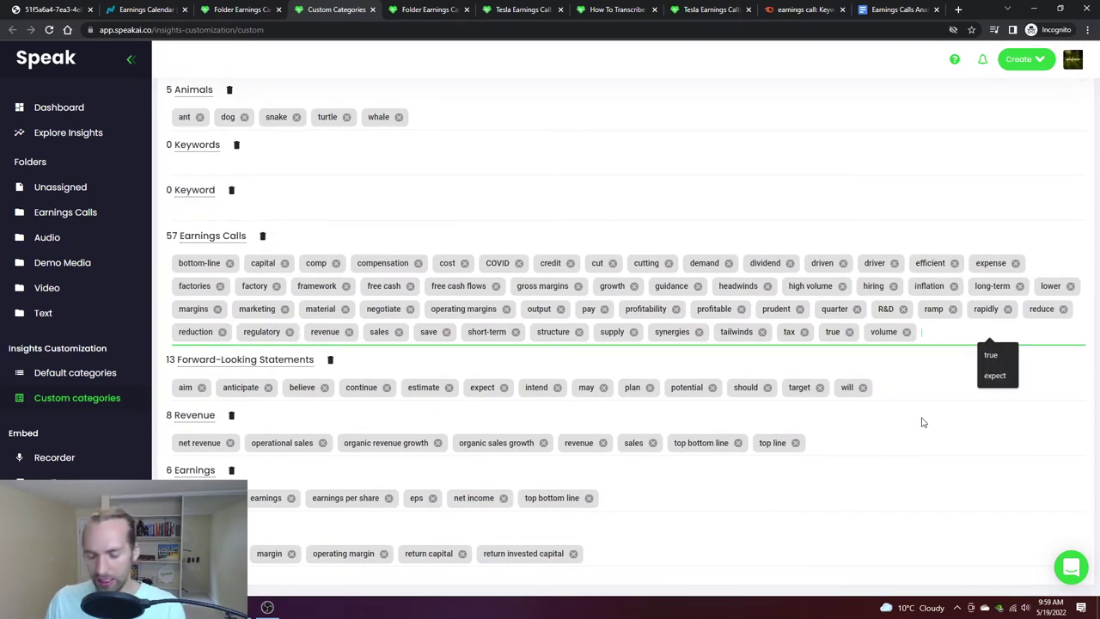
type("fast")
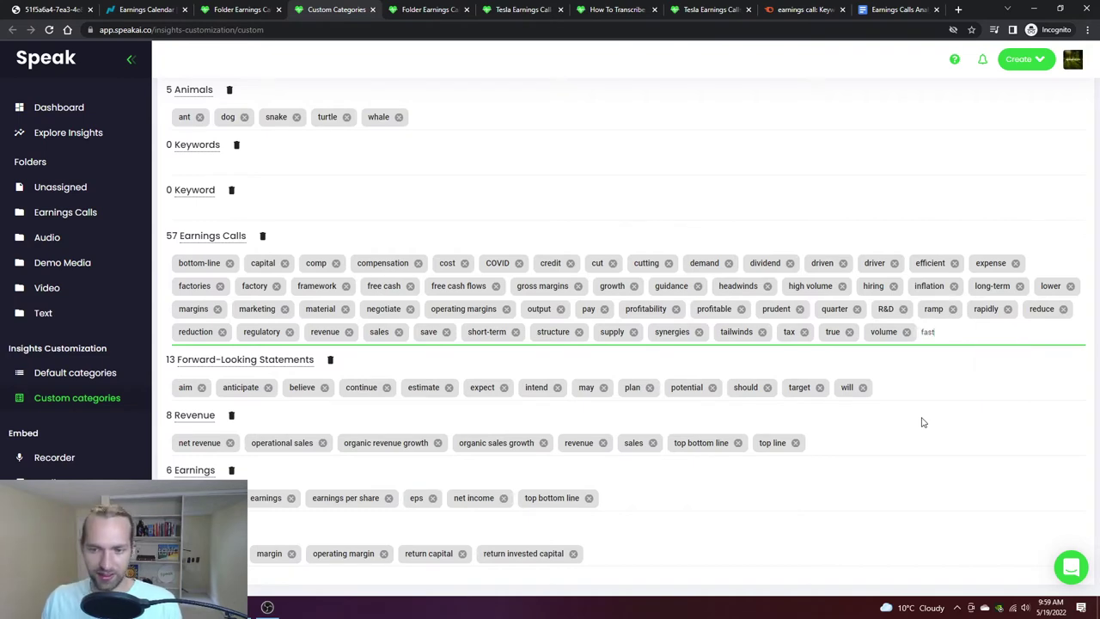
key("Return")
left_click(924, 422)
scroll(923, 422, "up", 2)
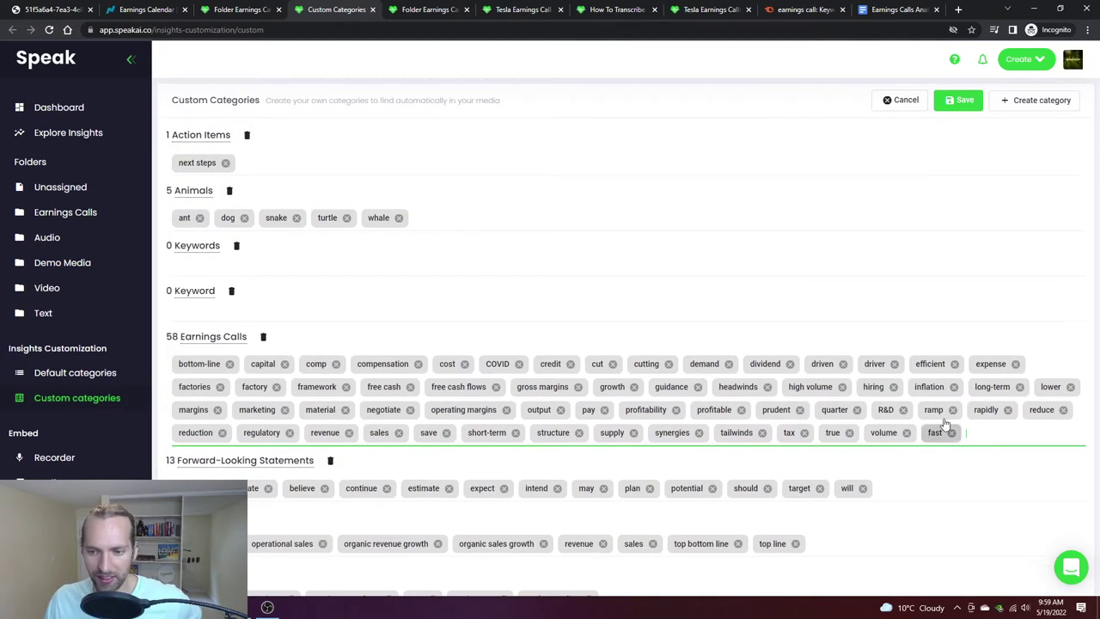
left_click(959, 101)
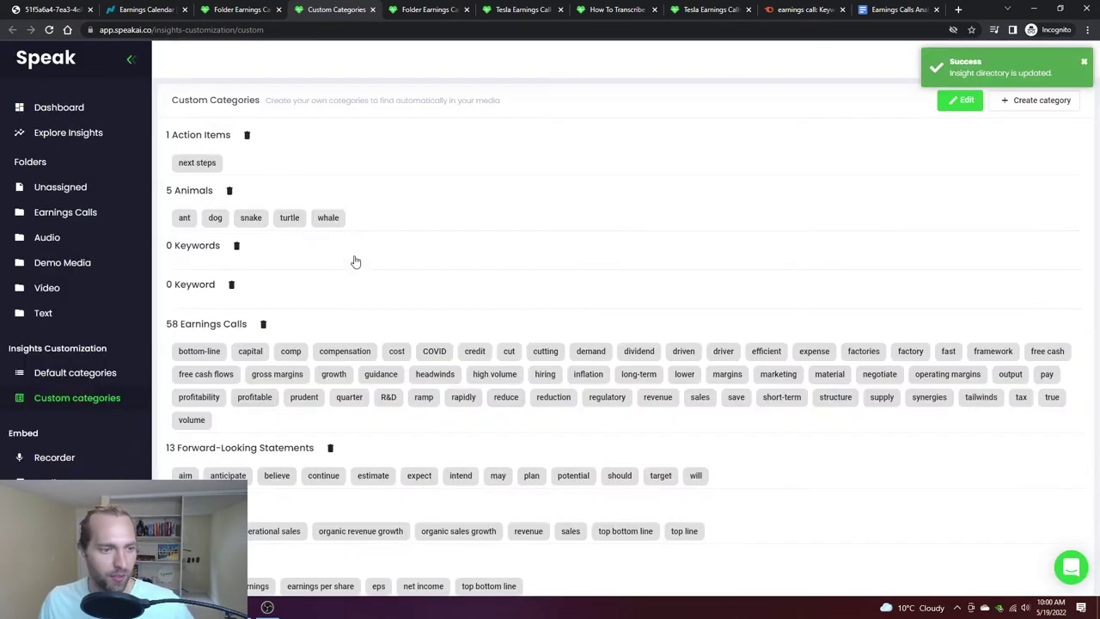
Step: Open the Tesla Q1 2022 call from the Earnings Calls folder and re-analyze its insights
left_click(116, 212)
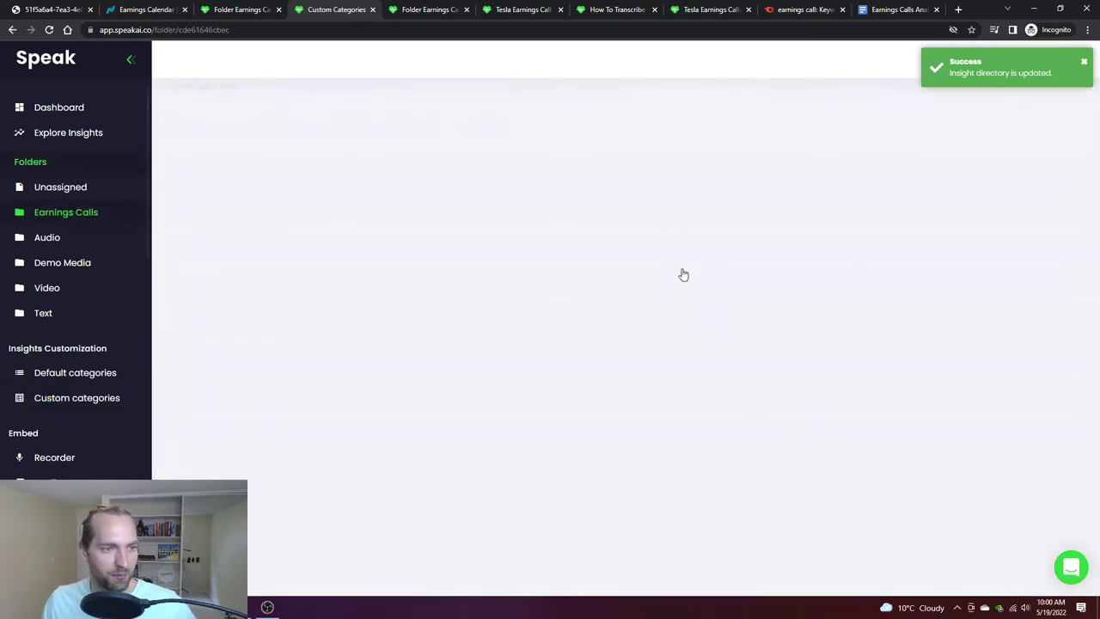
left_click(237, 289)
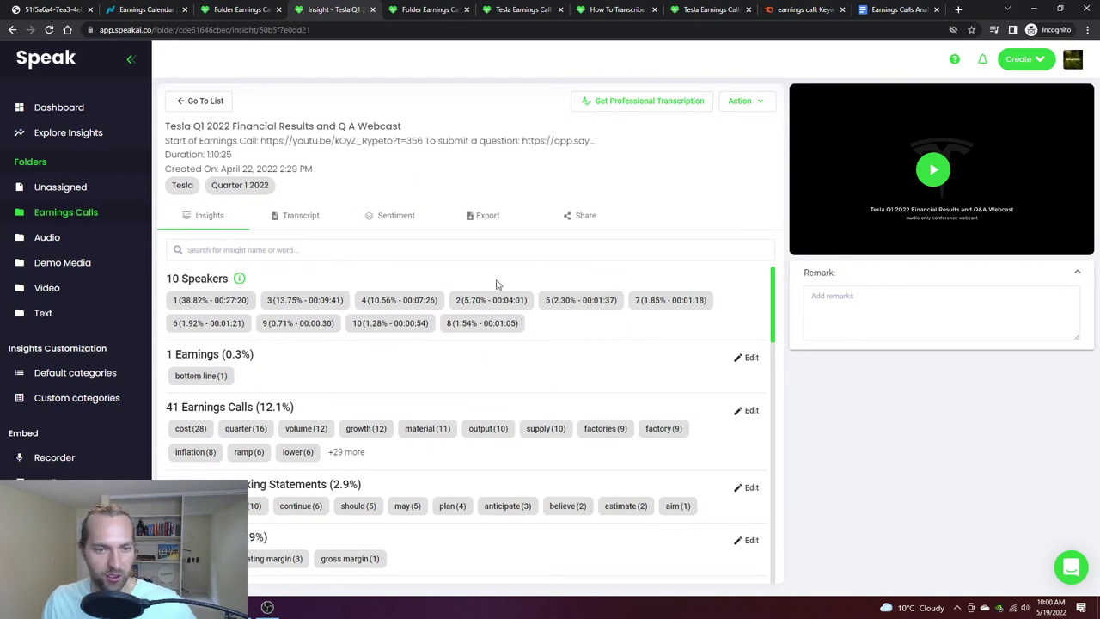
left_click(739, 103)
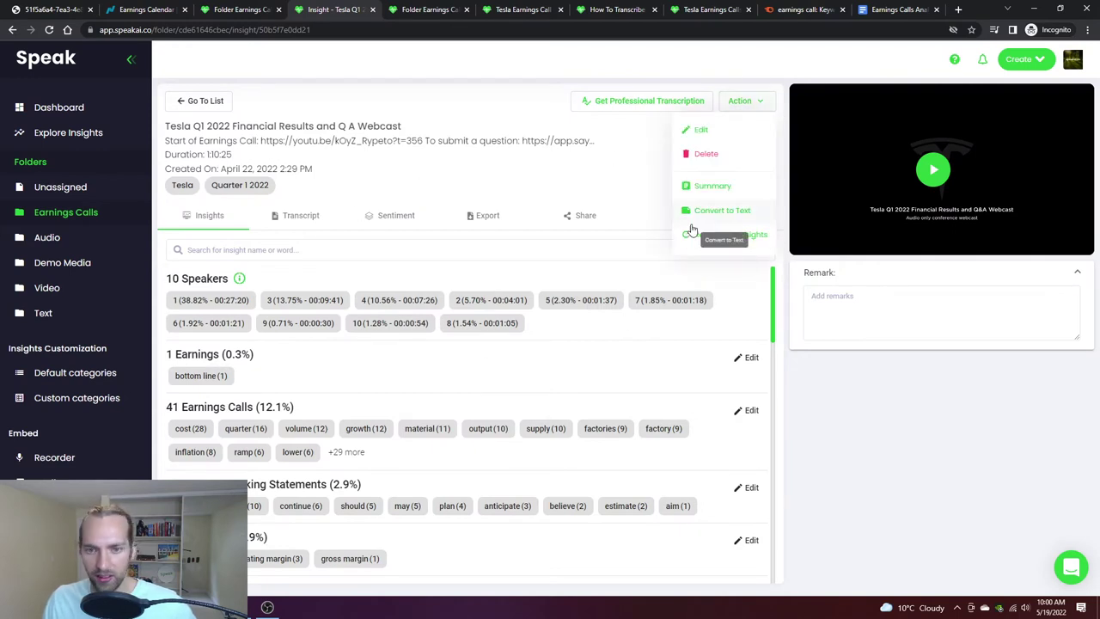
left_click(692, 230)
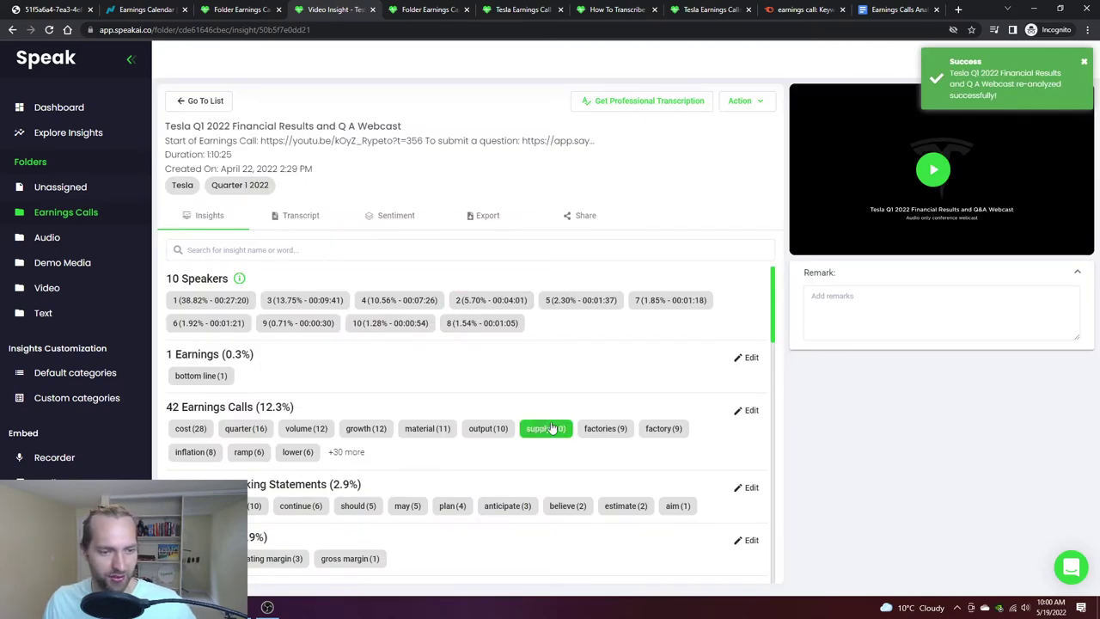
scroll(316, 377, "down", 1)
scroll(504, 364, "up", 1)
scroll(368, 393, "down", 1)
Step: Expand the full Earnings Calls keyword list, play the 'expect' moments, then pause playback
left_click(352, 394)
scroll(503, 382, "down", 4)
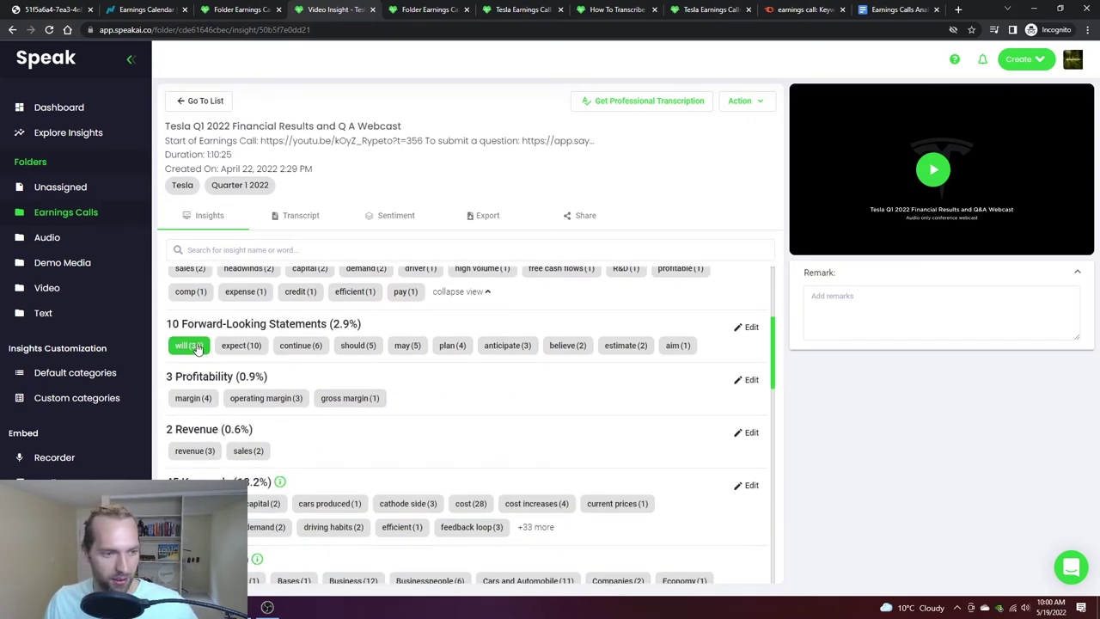
left_click(240, 344)
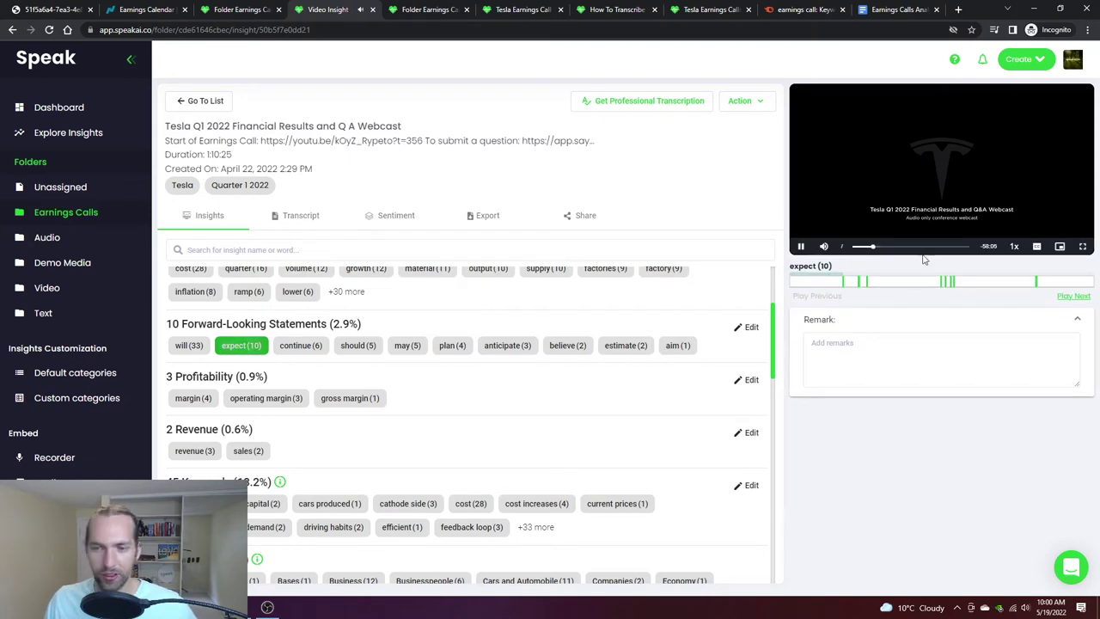
left_click(883, 159)
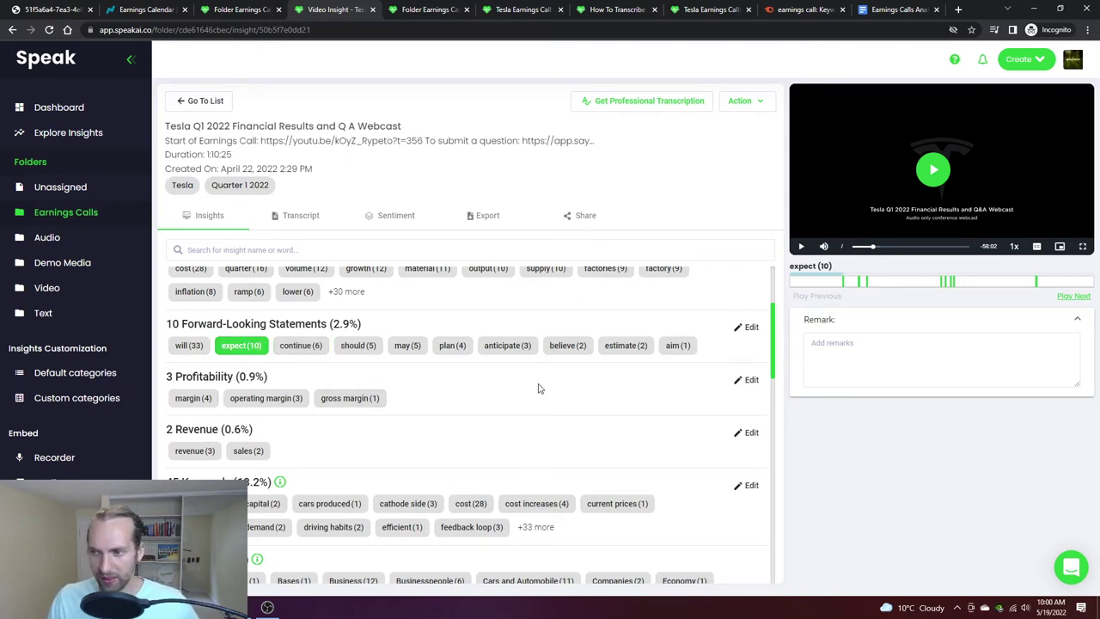
scroll(481, 404, "up", 3)
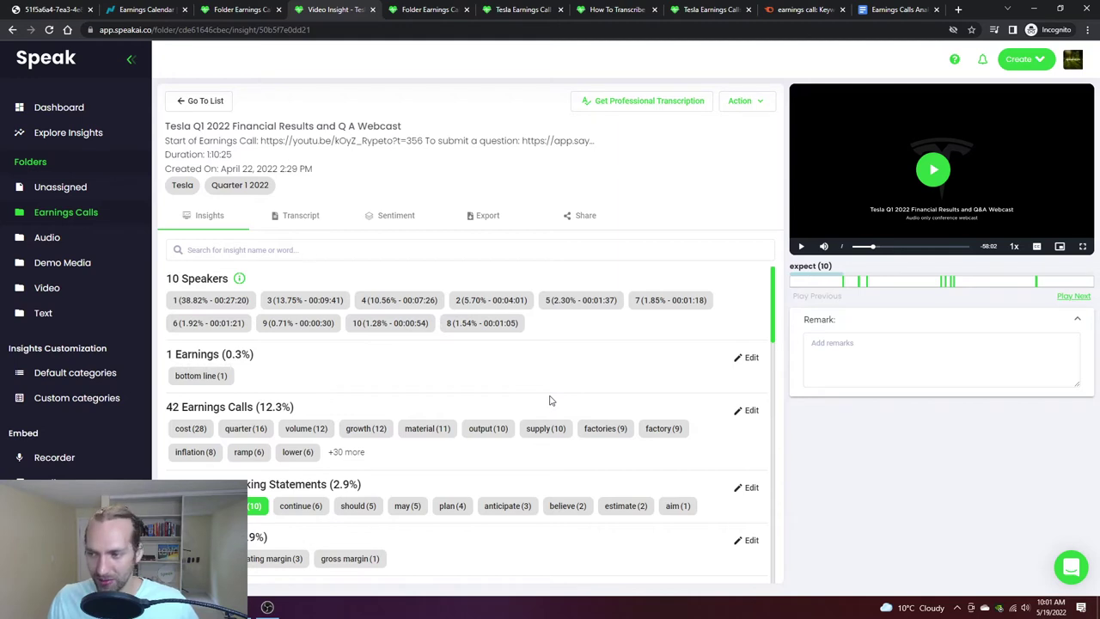
scroll(538, 410, "down", 10)
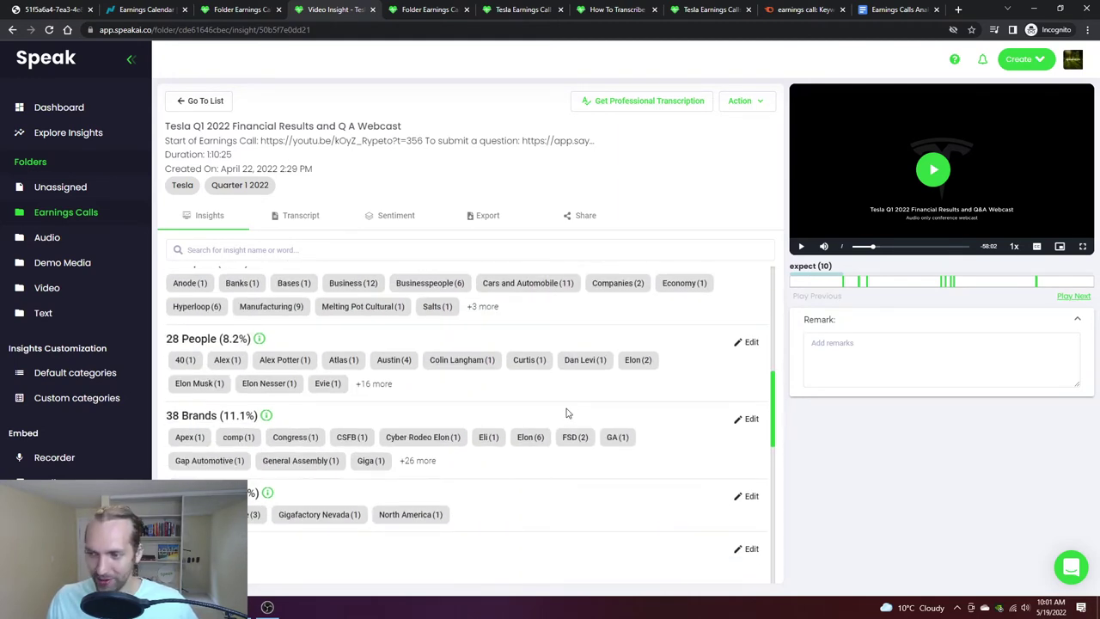
scroll(533, 416, "up", 10)
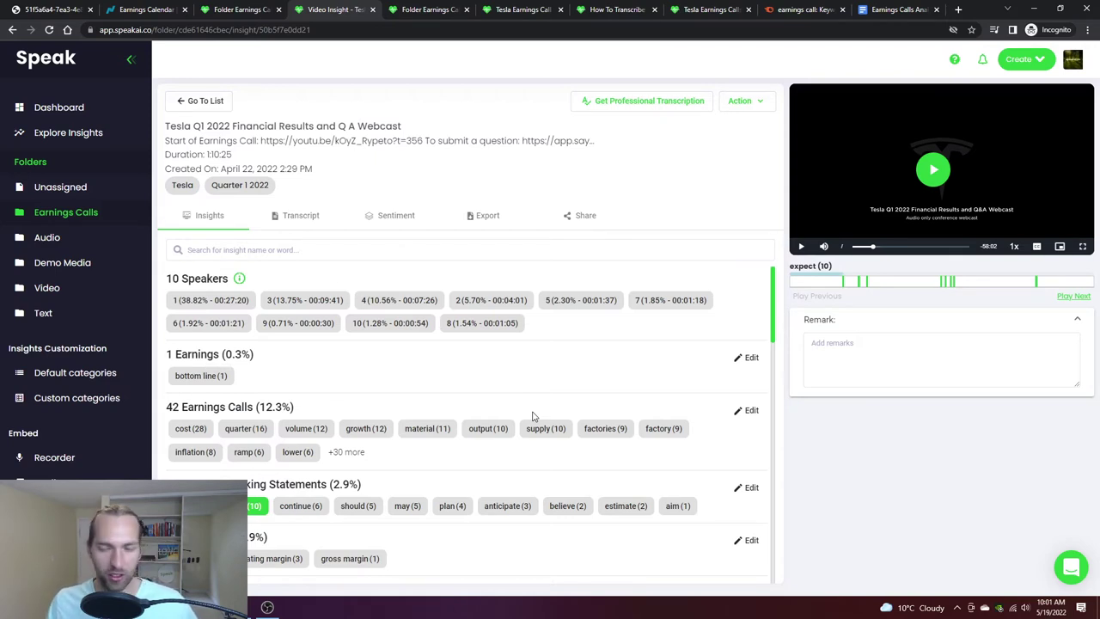
Step: Switch from the Tesla blog tab to the Tesla Earnings Calls page on speakai.co
left_click(516, 10)
scroll(344, 285, "up", 10)
left_click(710, 9)
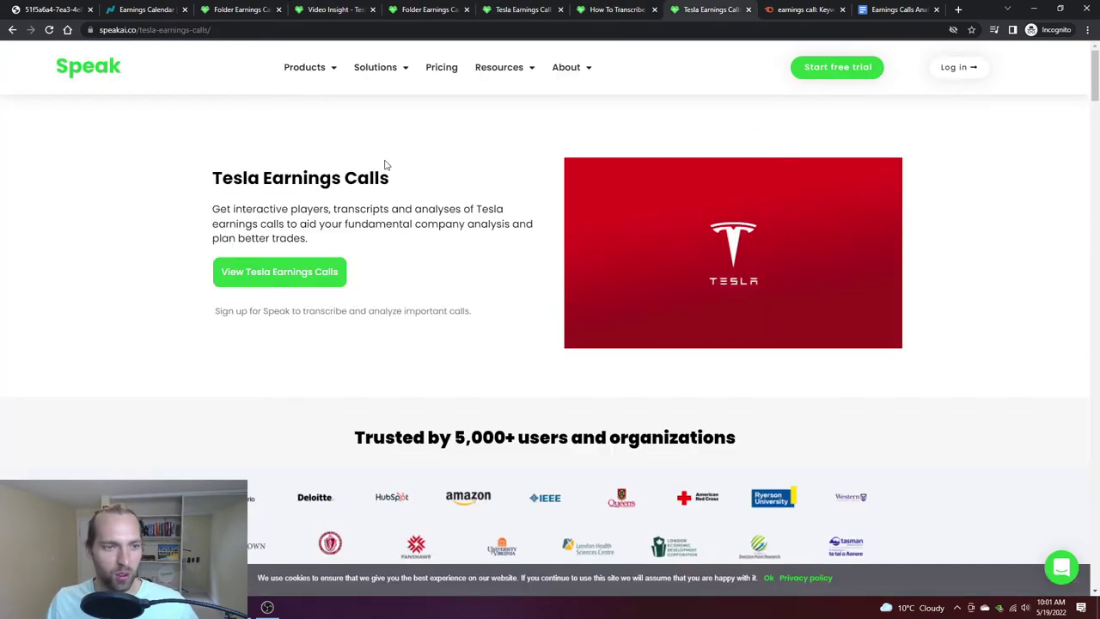
scroll(535, 430, "down", 2)
scroll(535, 430, "up", 2)
Step: Highlight the Tesla Earnings Calls heading while scrolling through the page
left_click_drag(199, 175, 417, 189)
left_click(418, 189)
scroll(203, 262, "down", 1)
scroll(287, 221, "down", 3)
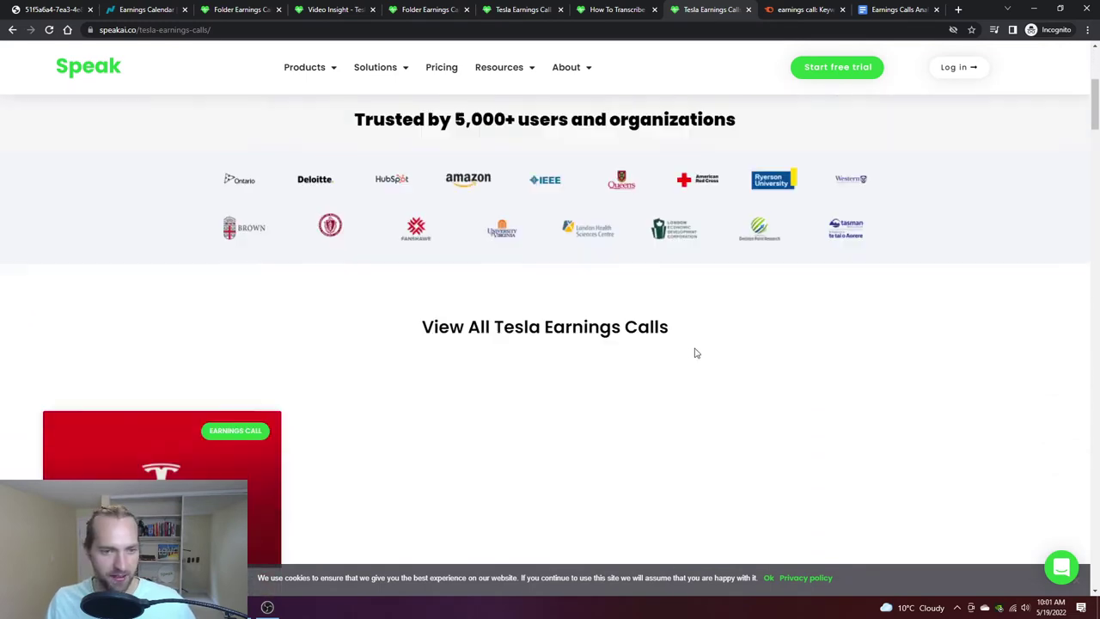
scroll(218, 235, "up", 4)
left_click_drag(148, 196, 413, 186)
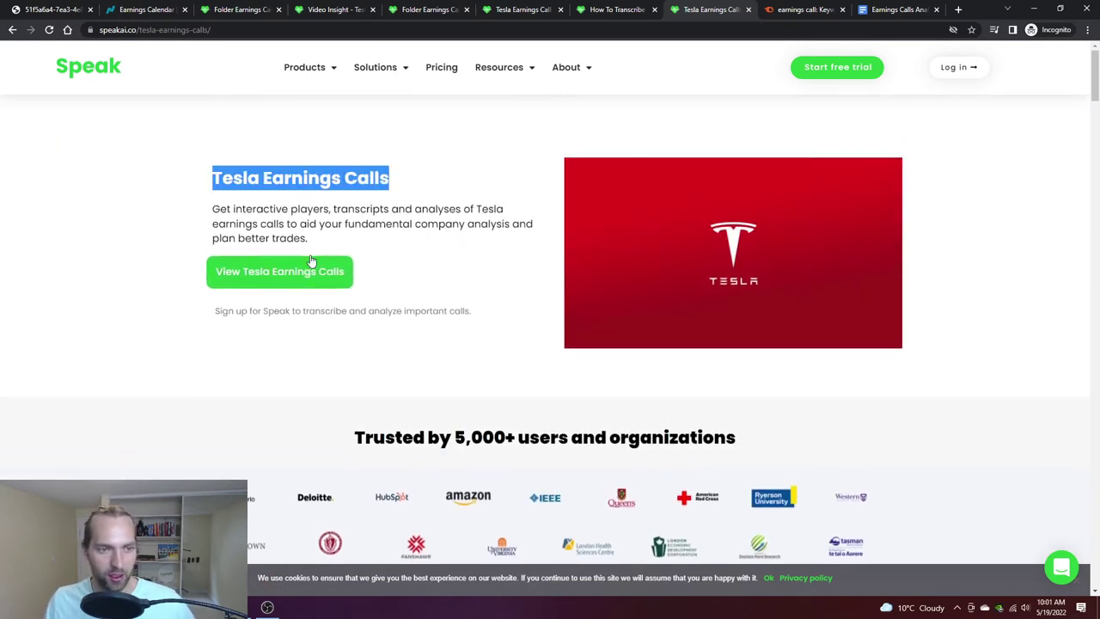
scroll(447, 263, "down", 6)
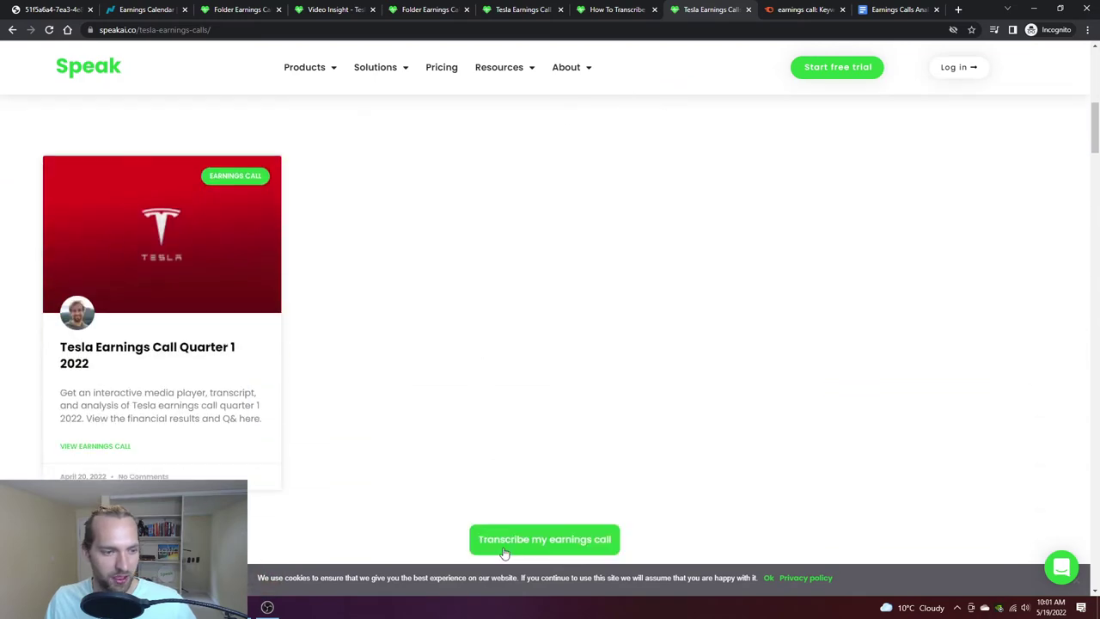
scroll(353, 283, "down", 4)
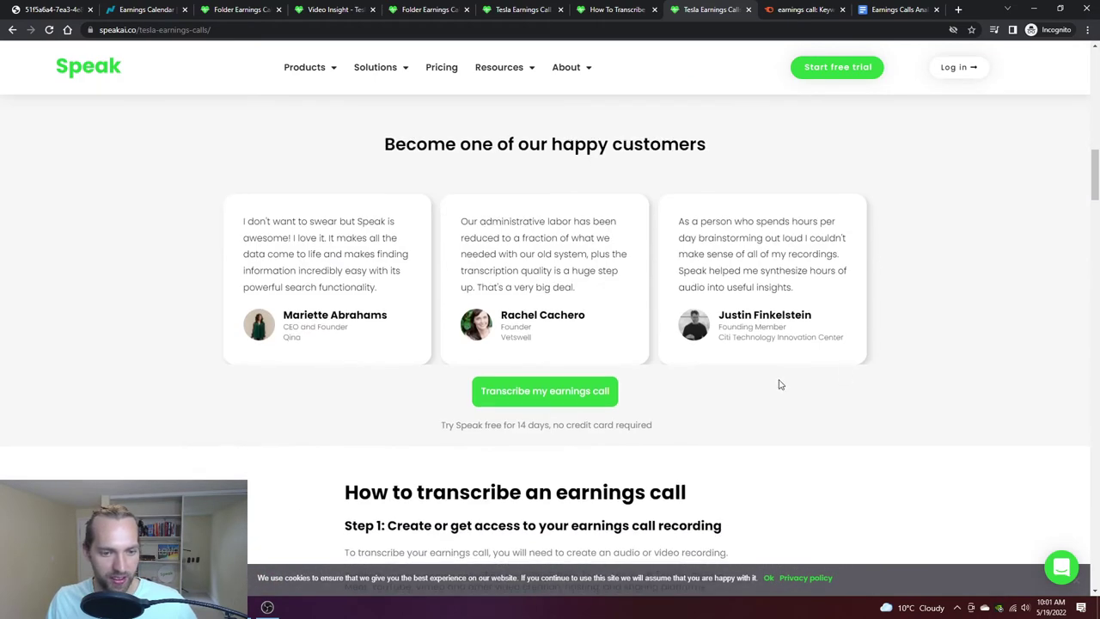
scroll(780, 384, "up", 10)
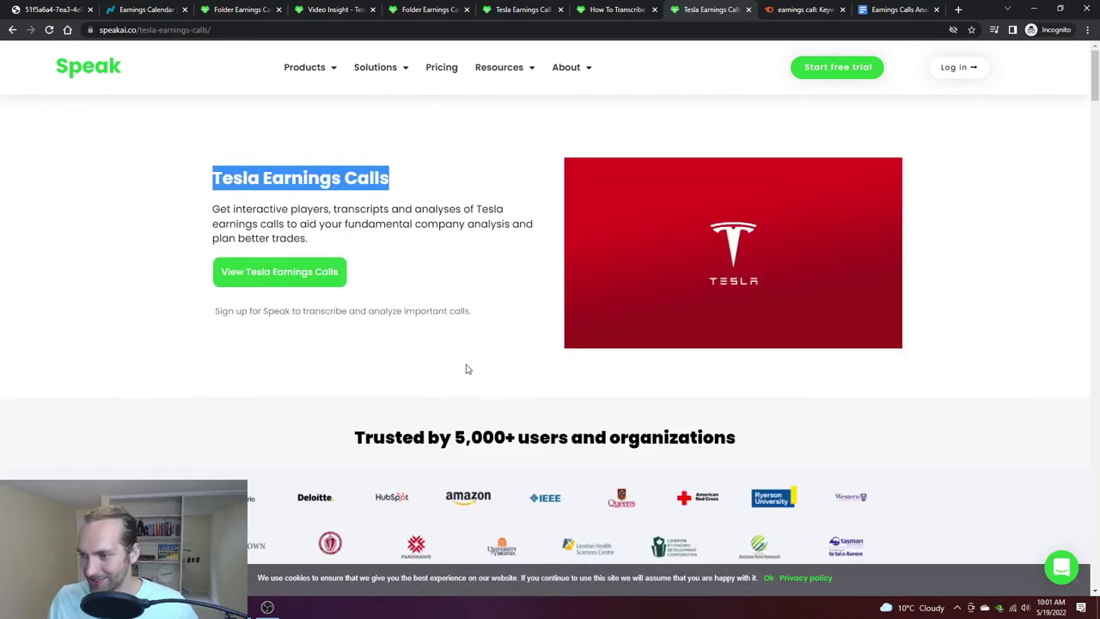
left_click(355, 203)
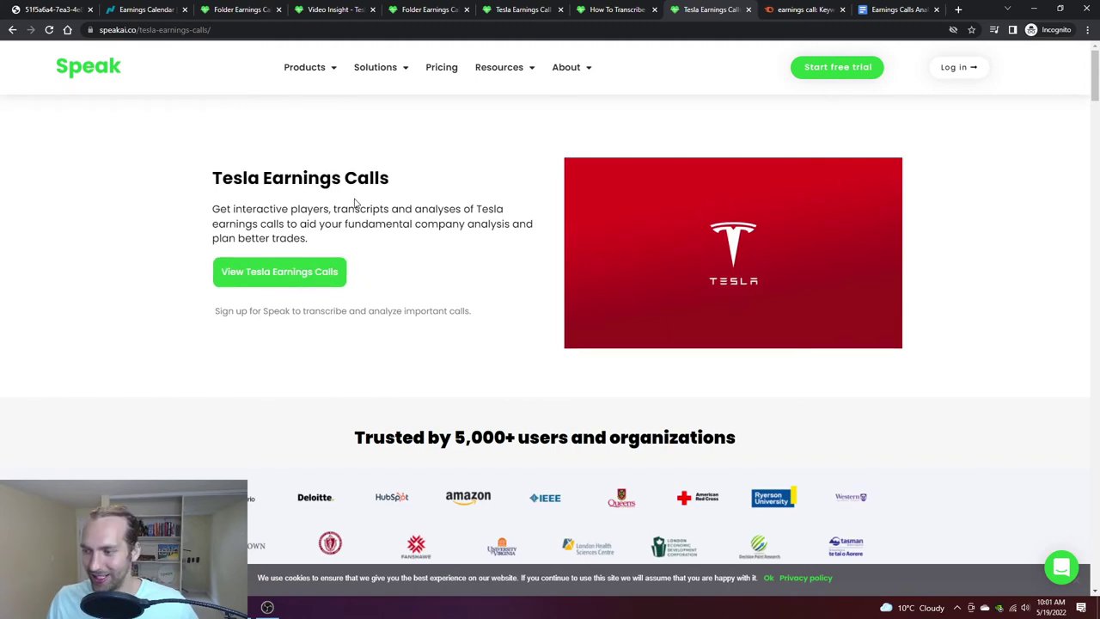
Step: Review Semrush's 'earnings call' keyword results (26,611 keywords), then return to the Tesla insights
left_click(815, 9)
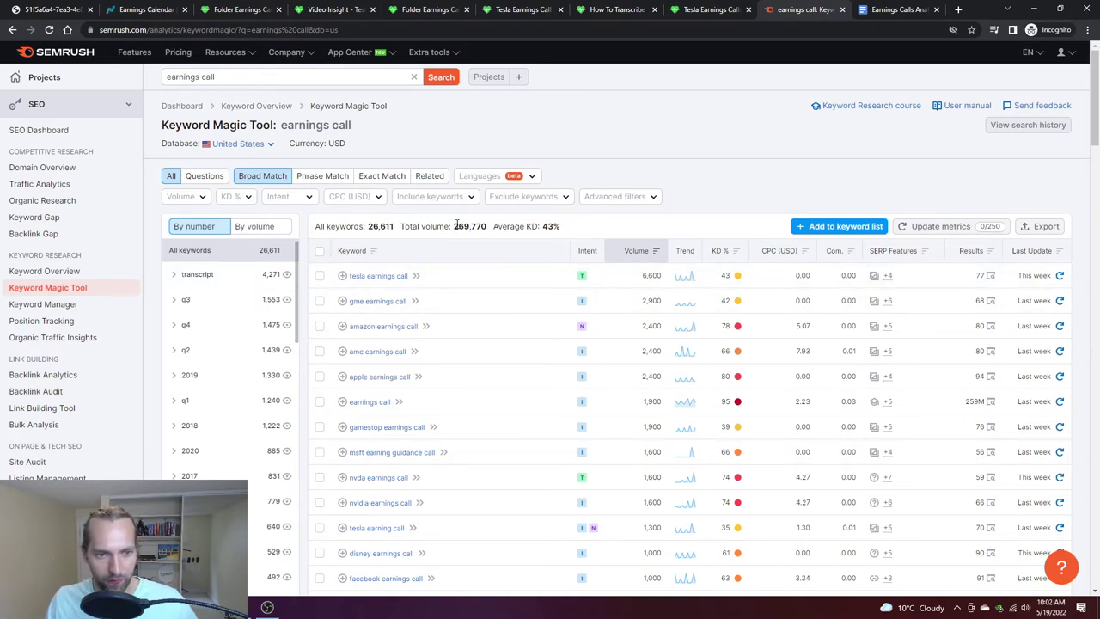
left_click_drag(455, 226, 570, 160)
left_click(645, 140)
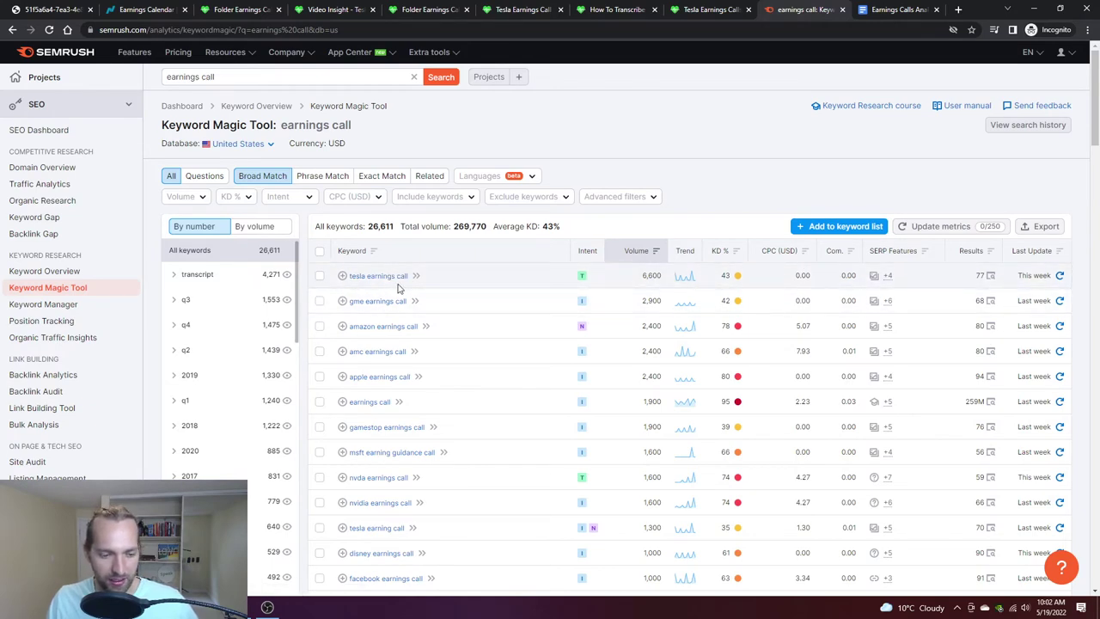
scroll(398, 289, "down", 3)
scroll(412, 310, "up", 2)
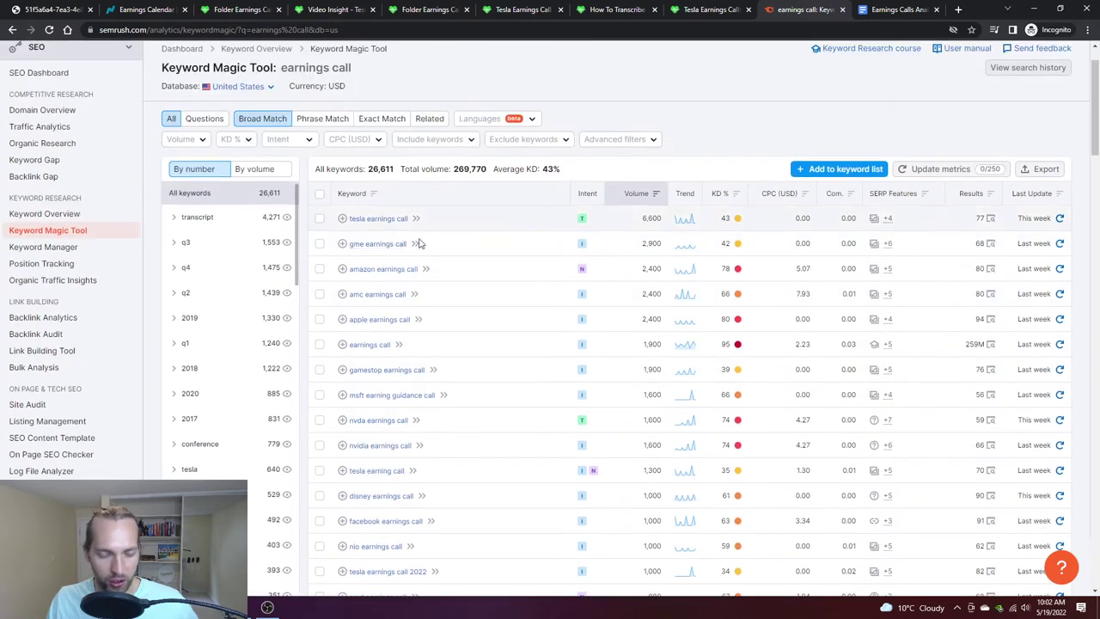
scroll(422, 267, "down", 1)
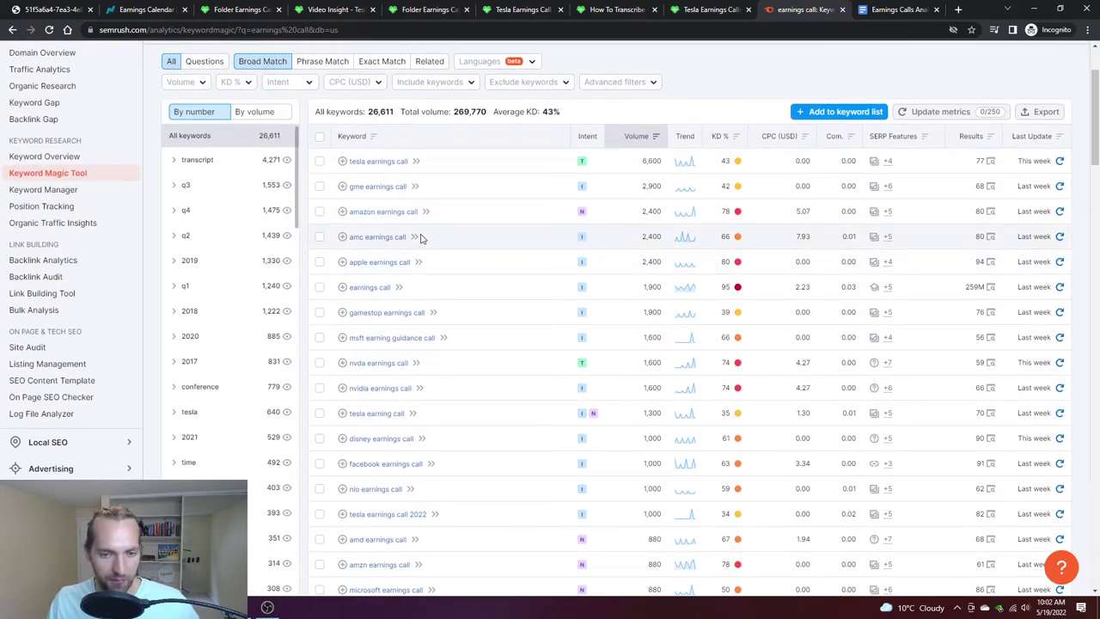
scroll(589, 302, "down", 2)
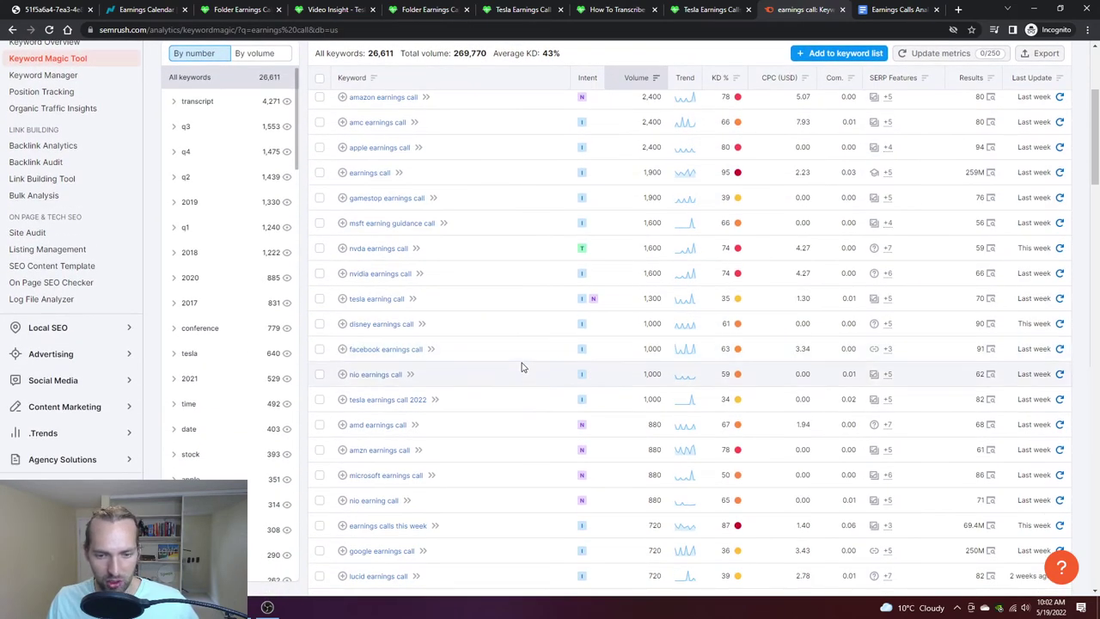
scroll(520, 367, "up", 2)
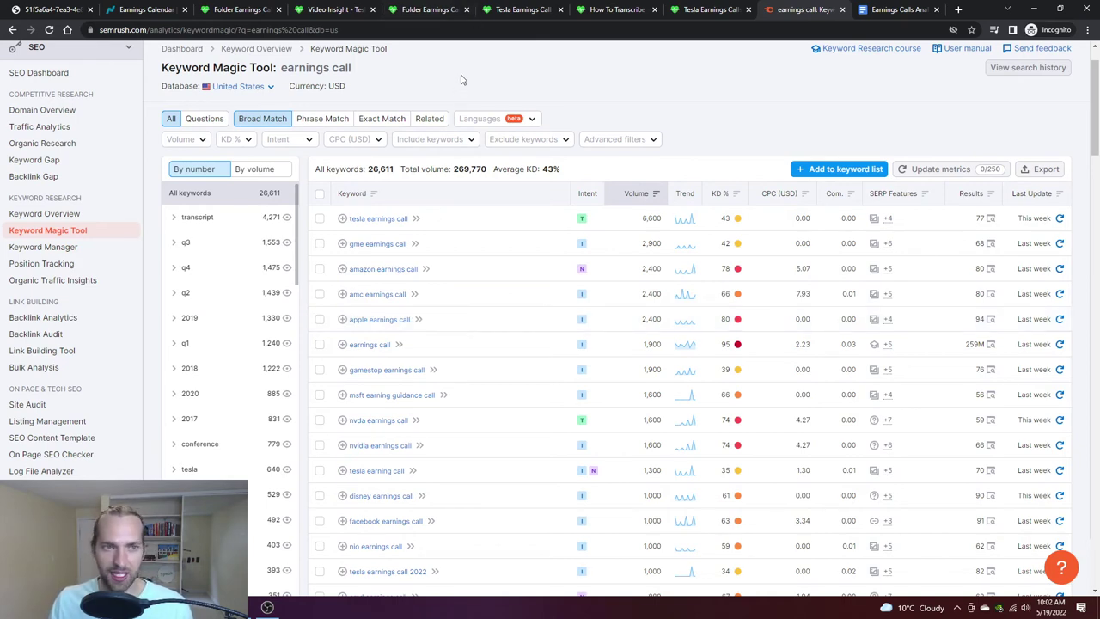
left_click(357, 9)
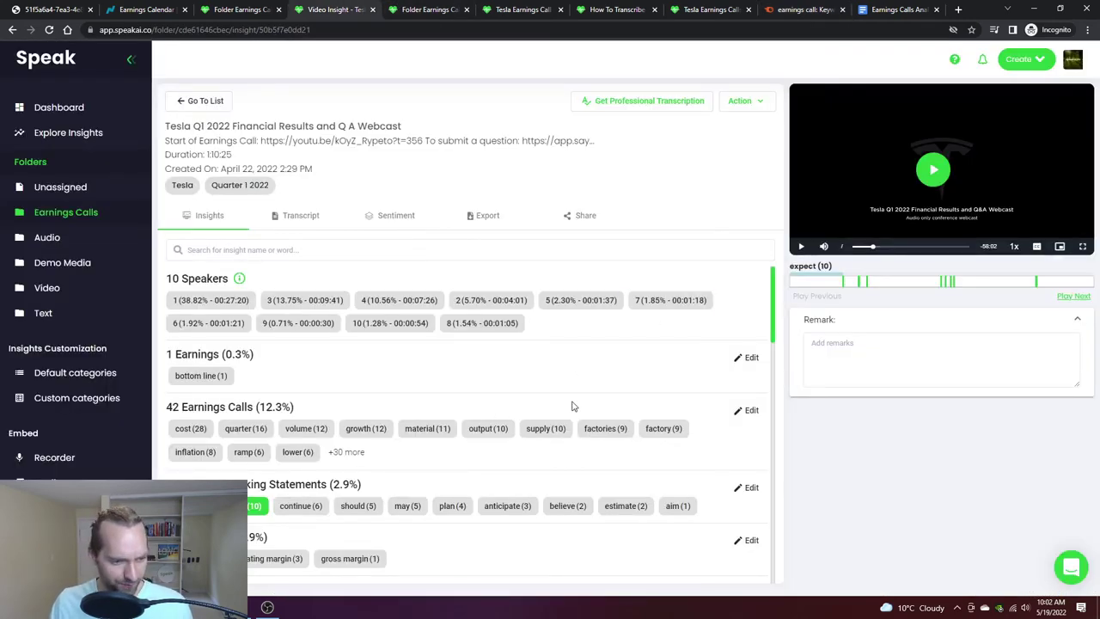
Step: Scroll through the Tesla webcast's Insights keyword list
scroll(564, 371, "down", 4)
scroll(257, 349, "up", 3)
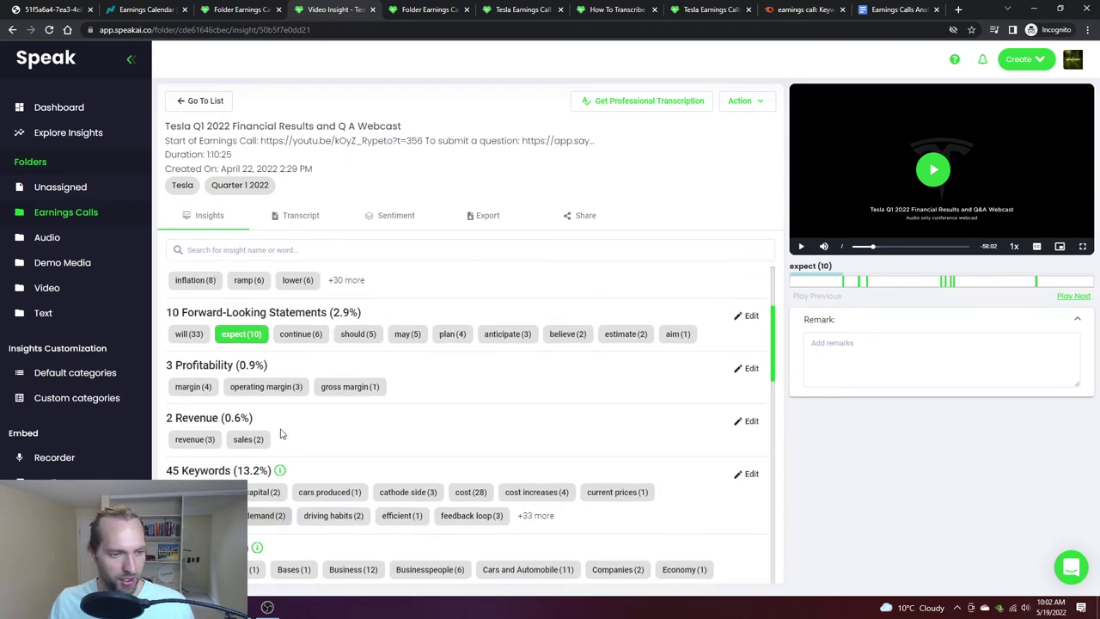
scroll(466, 398, "down", 3)
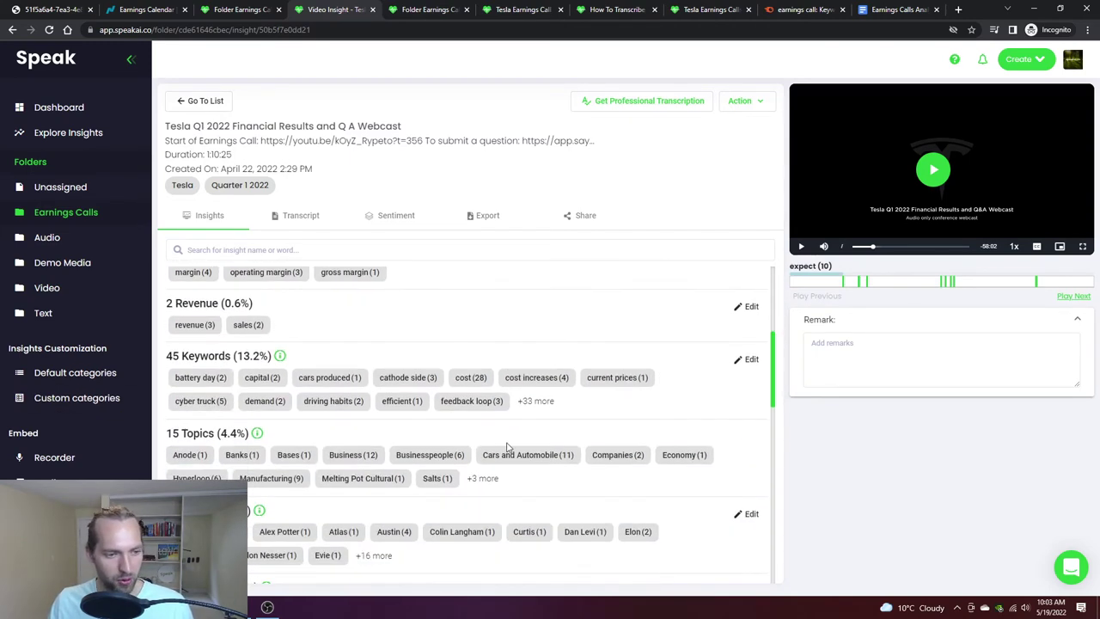
scroll(430, 516, "down", 2)
scroll(450, 476, "up", 1)
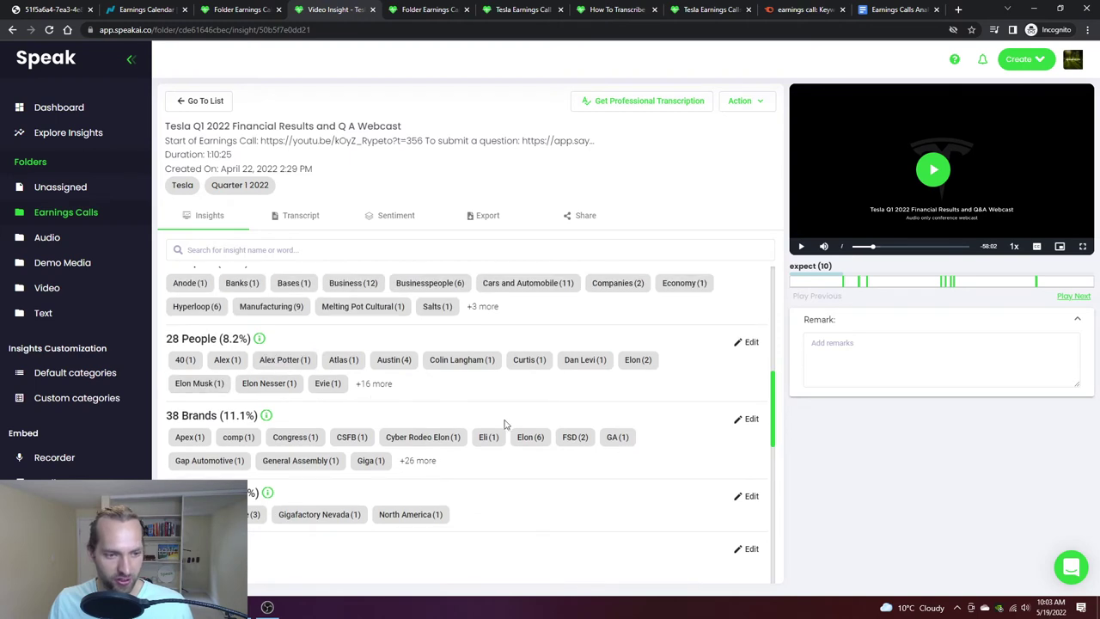
scroll(521, 430, "down", 1)
scroll(430, 383, "down", 1)
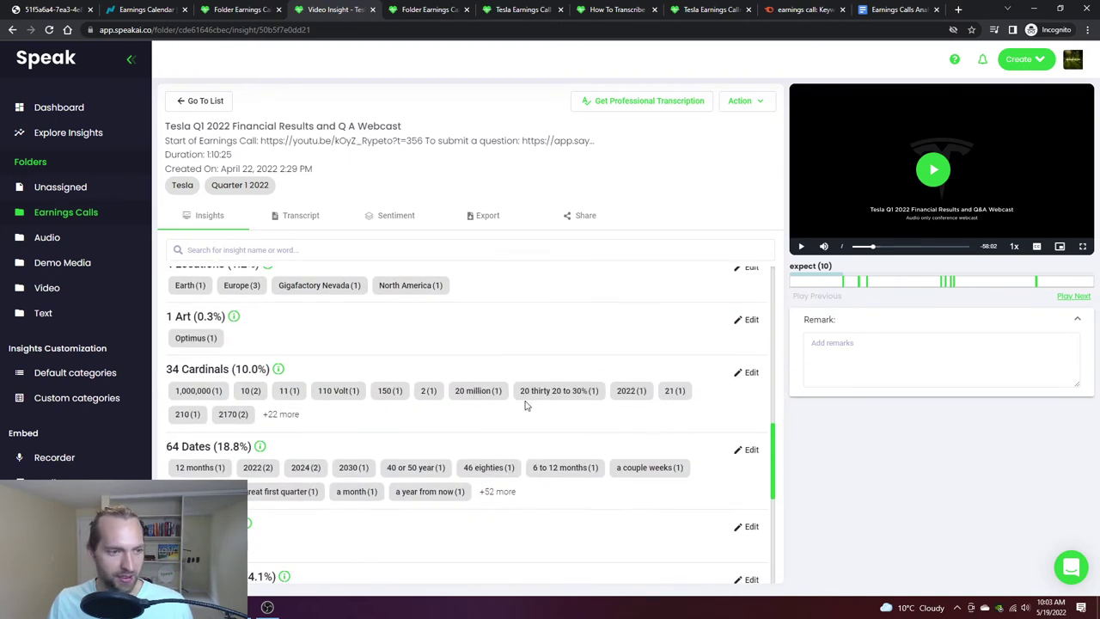
scroll(237, 408, "down", 1)
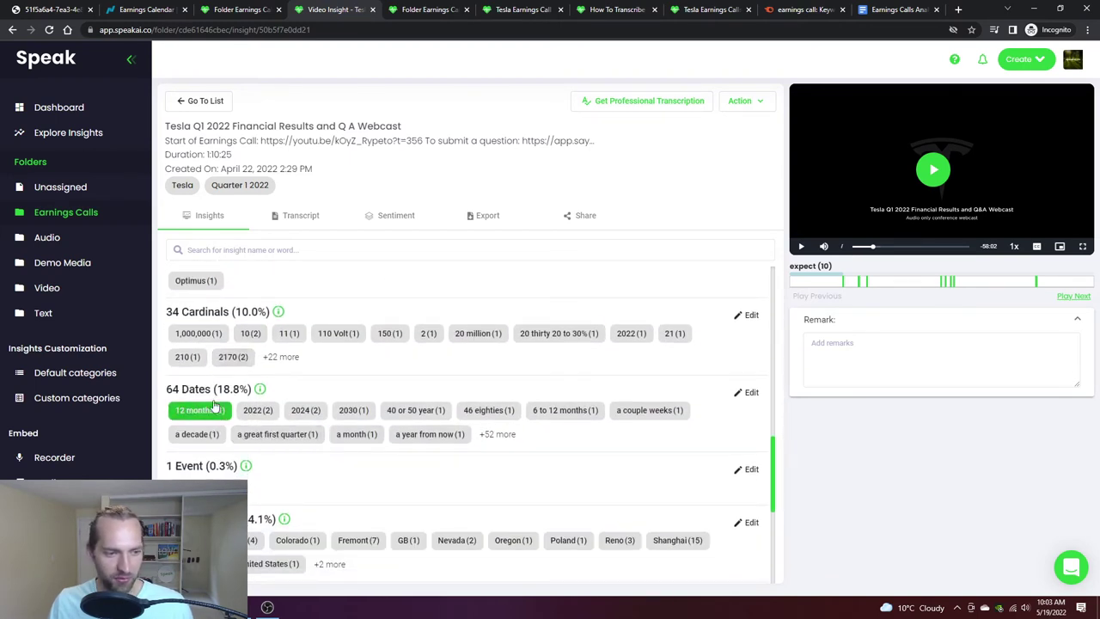
scroll(242, 386, "down", 4)
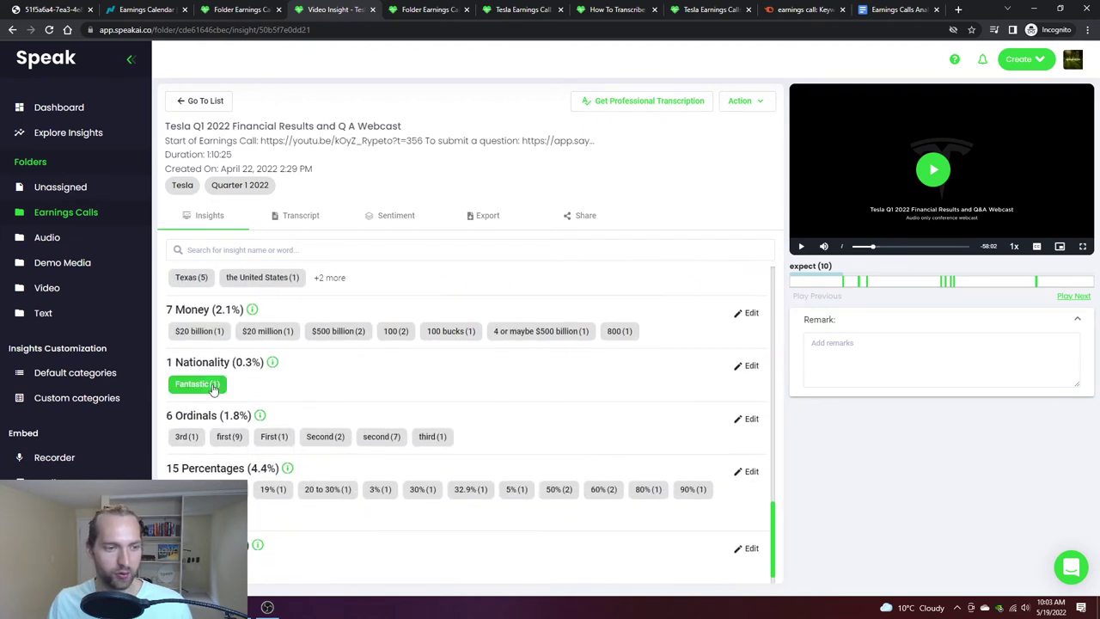
Step: Play the '$500 billion' moment, then pause, resume and pause the webcast again
left_click(337, 331)
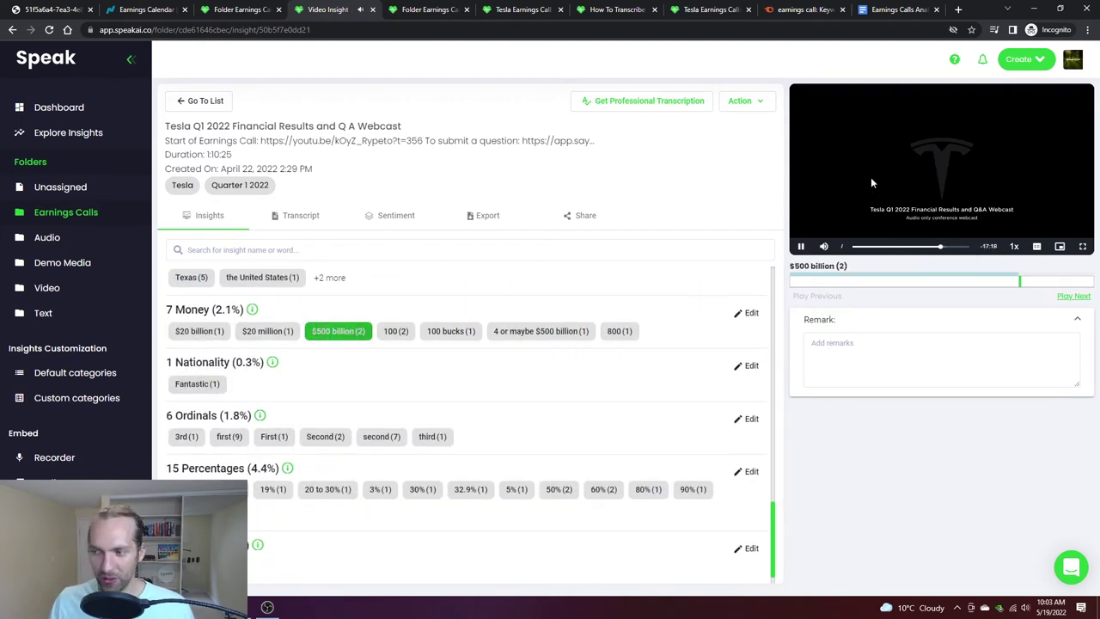
left_click(872, 181)
scroll(650, 466, "down", 1)
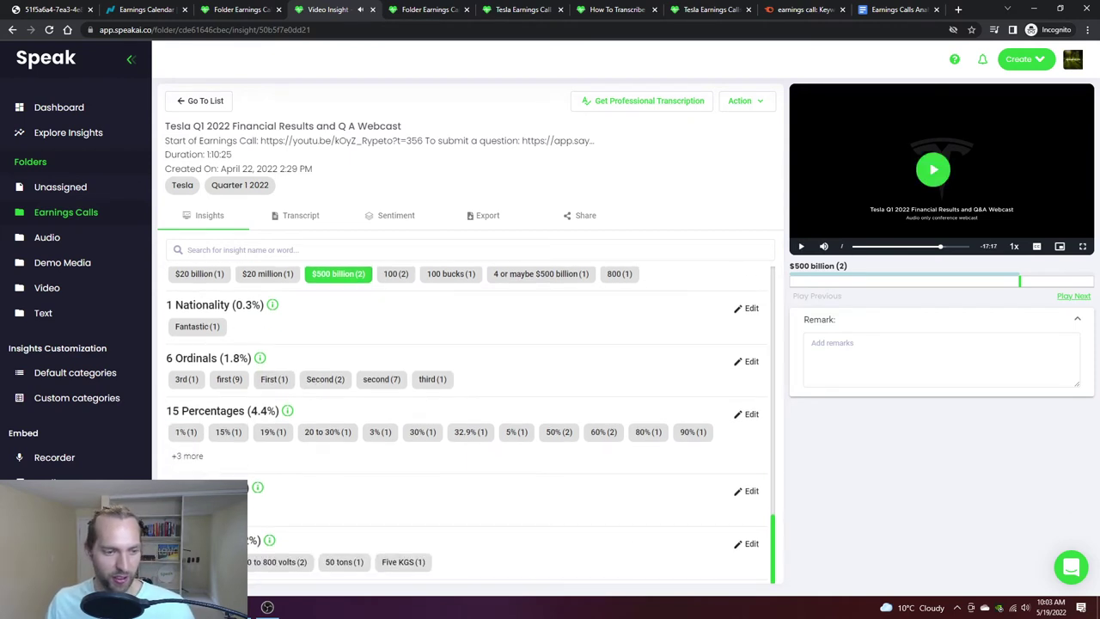
left_click(872, 150)
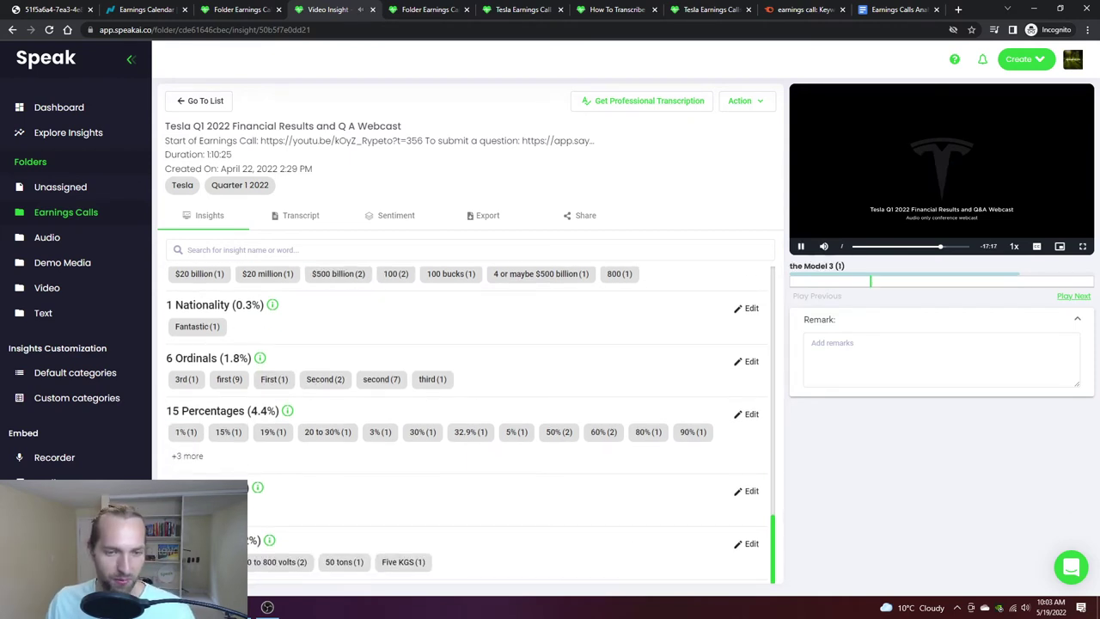
left_click(873, 149)
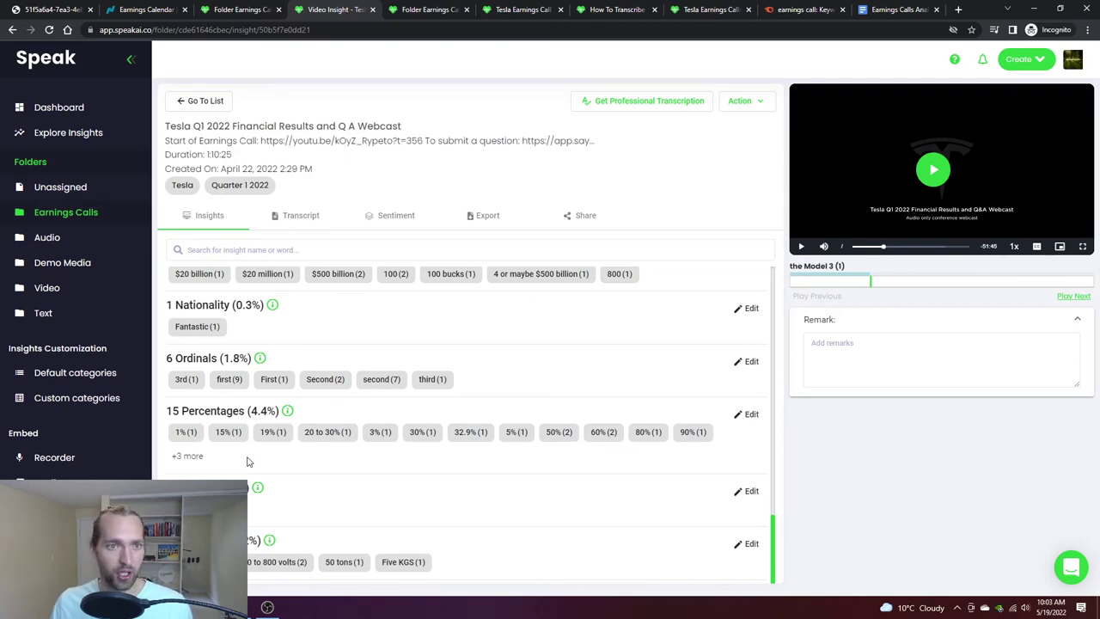
scroll(249, 447, "up", 15)
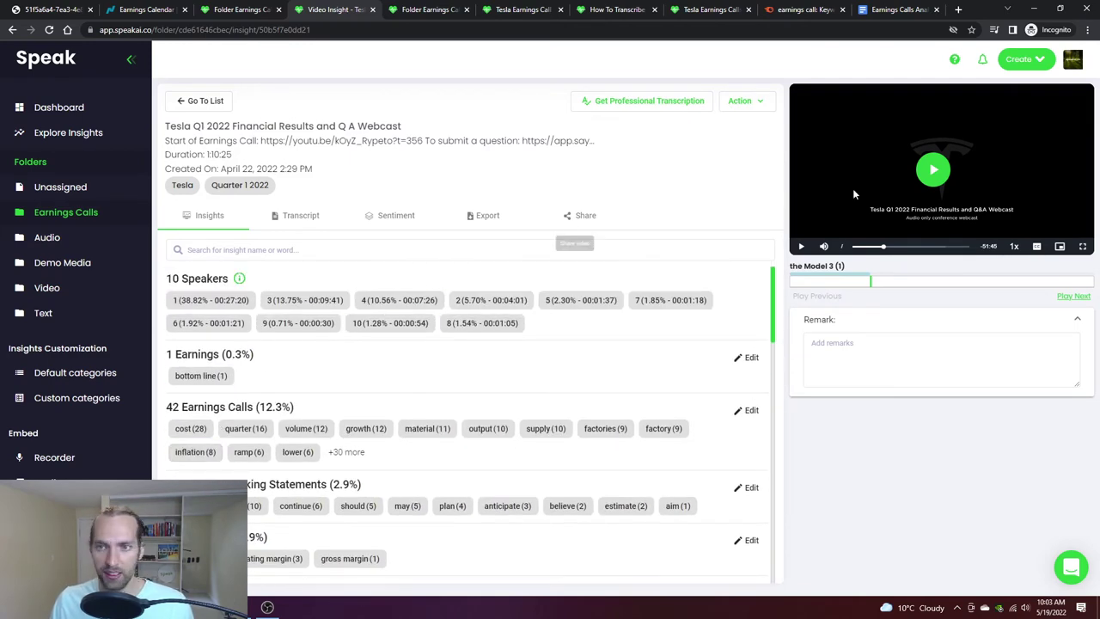
key("ctrl+a")
Step: Upload the Q1 2022 Earnings Call Published Script PDF to the Earnings Calls folder and open it
key("ctrl+1")
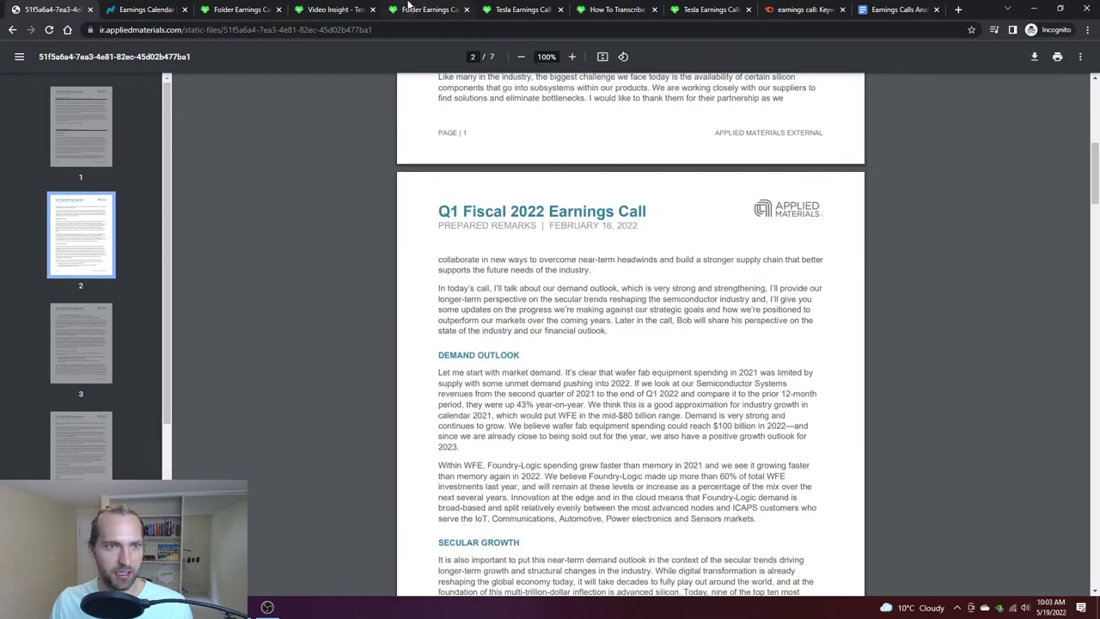
left_click(434, 10)
left_click(1019, 58)
left_click(997, 83)
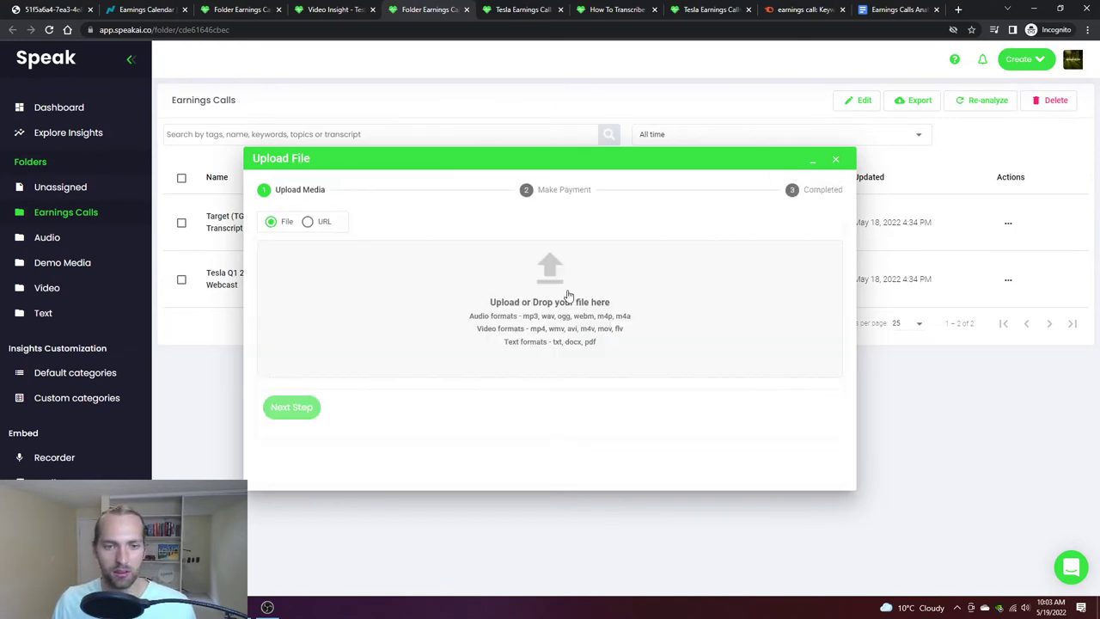
left_click(569, 297)
double_click(306, 86)
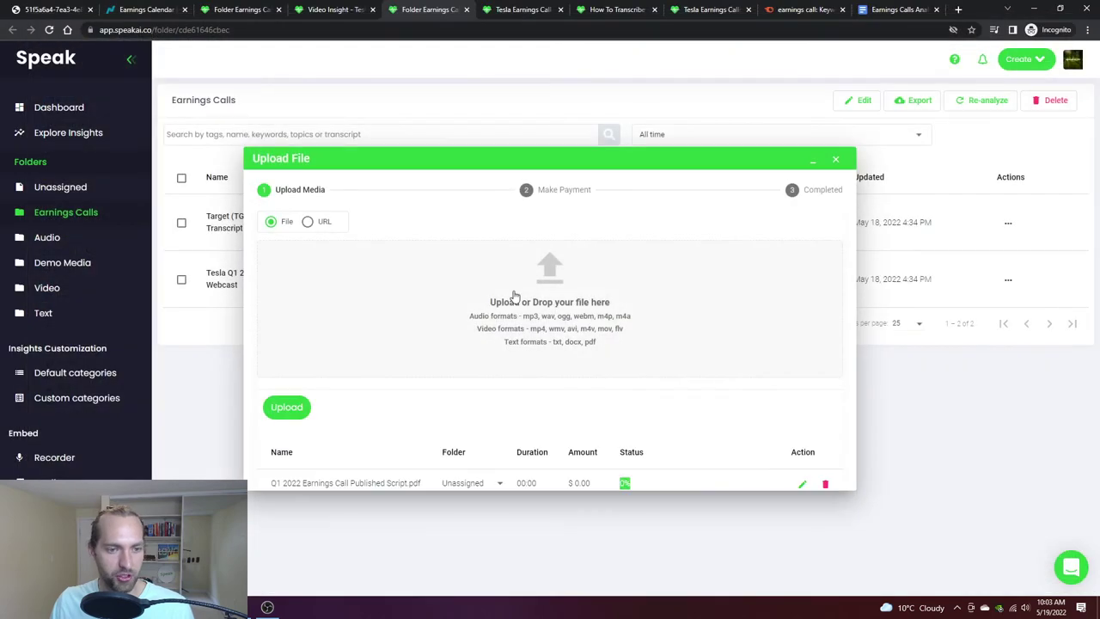
left_click(284, 385)
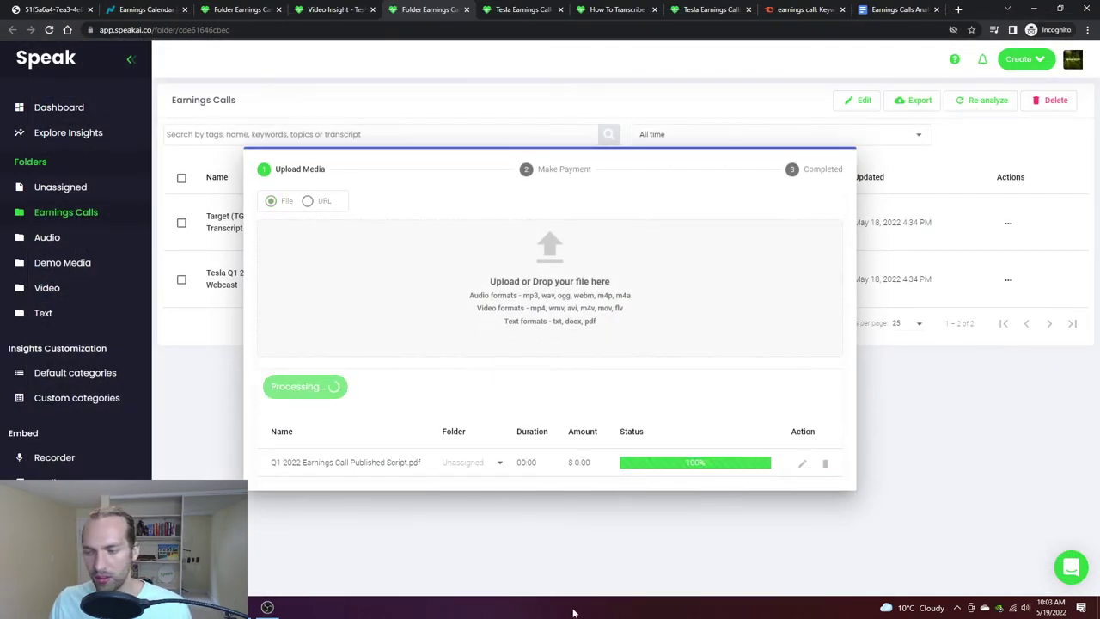
left_click(567, 296)
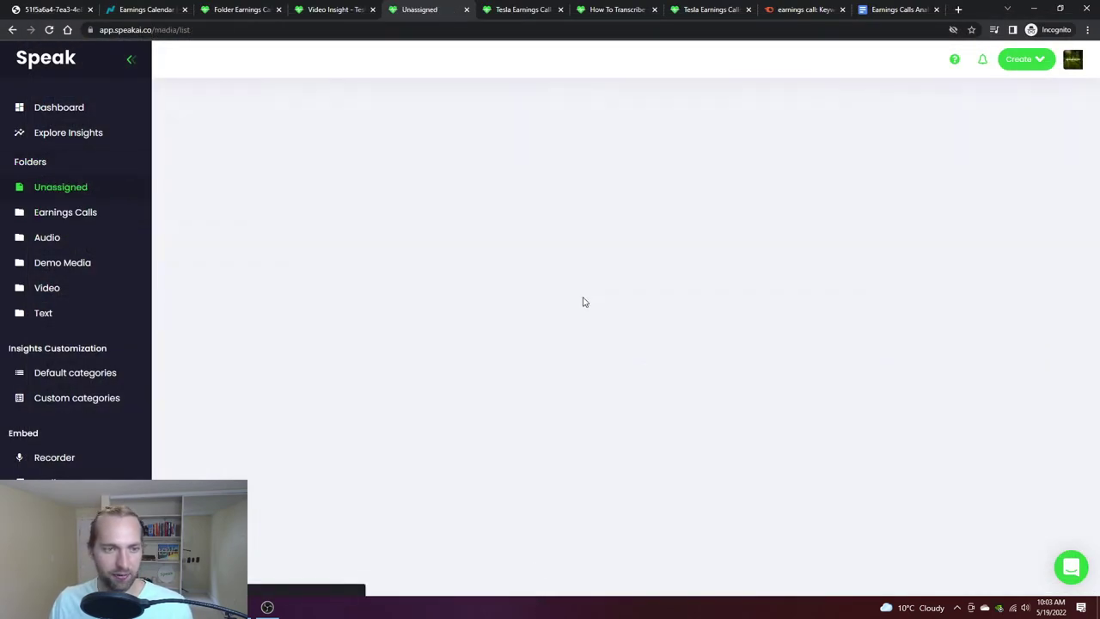
left_click(332, 214)
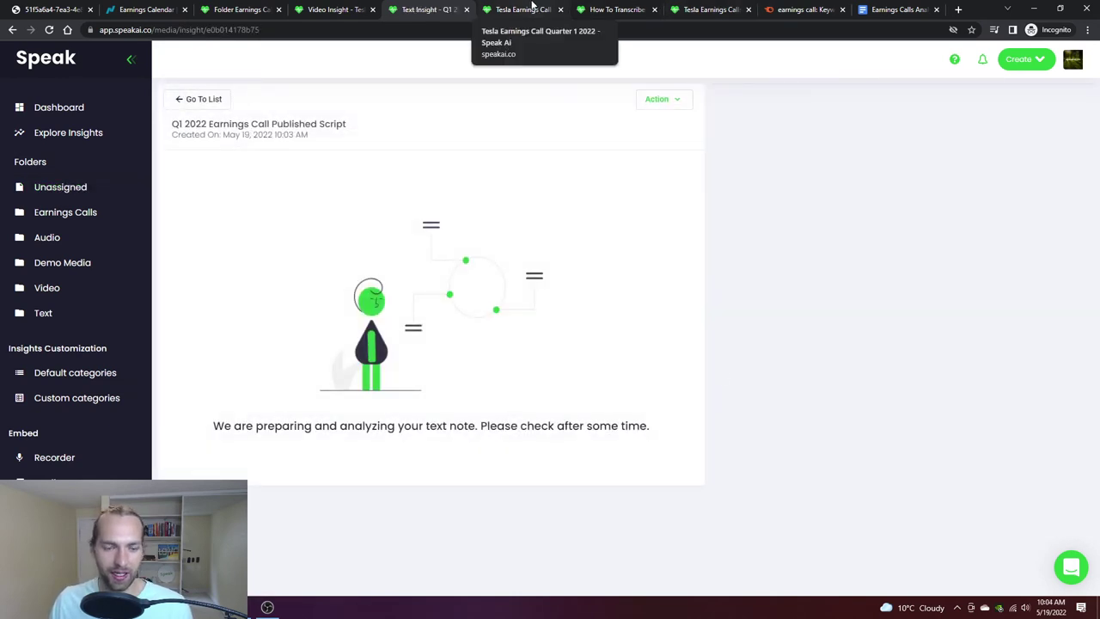
Step: Reopen the Q1 2022 Earnings Call Published Script from the Unassigned folder
left_click(86, 194)
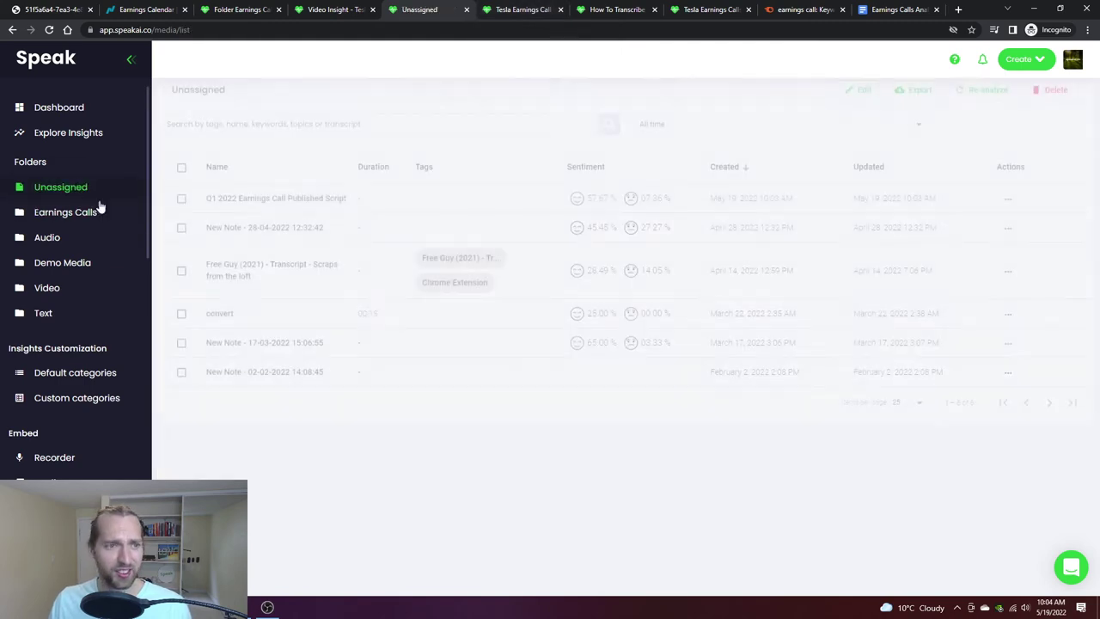
left_click(280, 220)
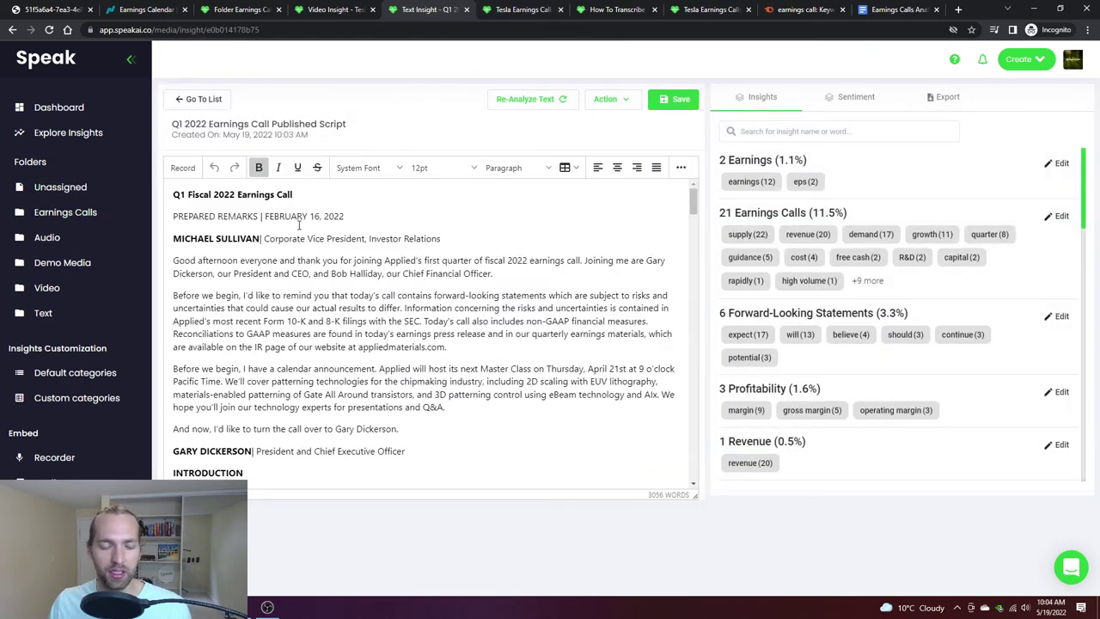
scroll(516, 320, "down", 1)
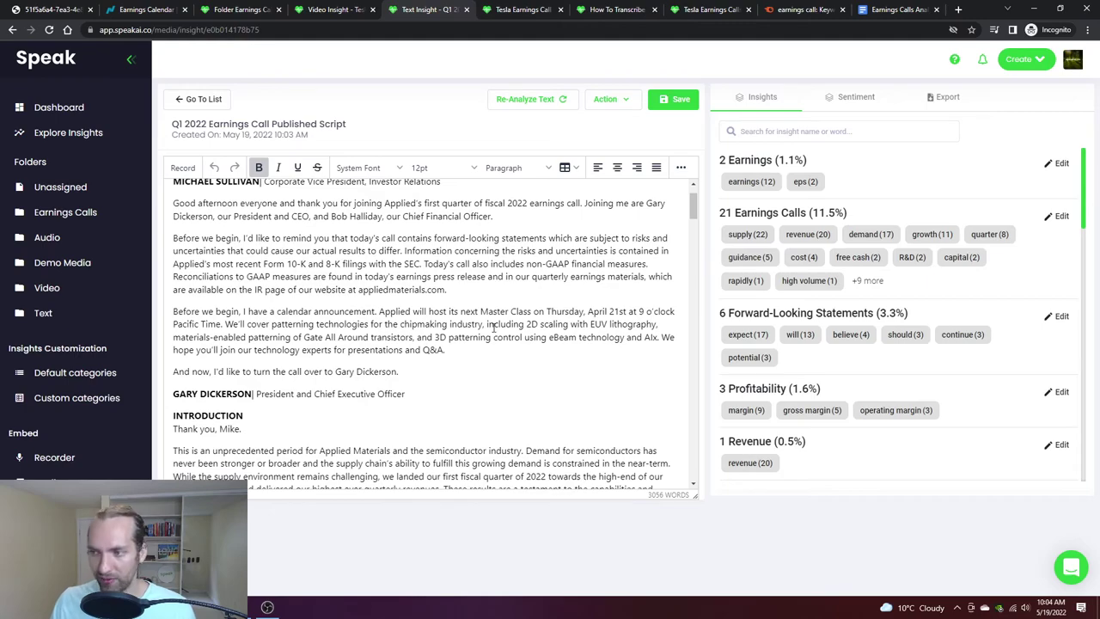
scroll(494, 327, "down", 4)
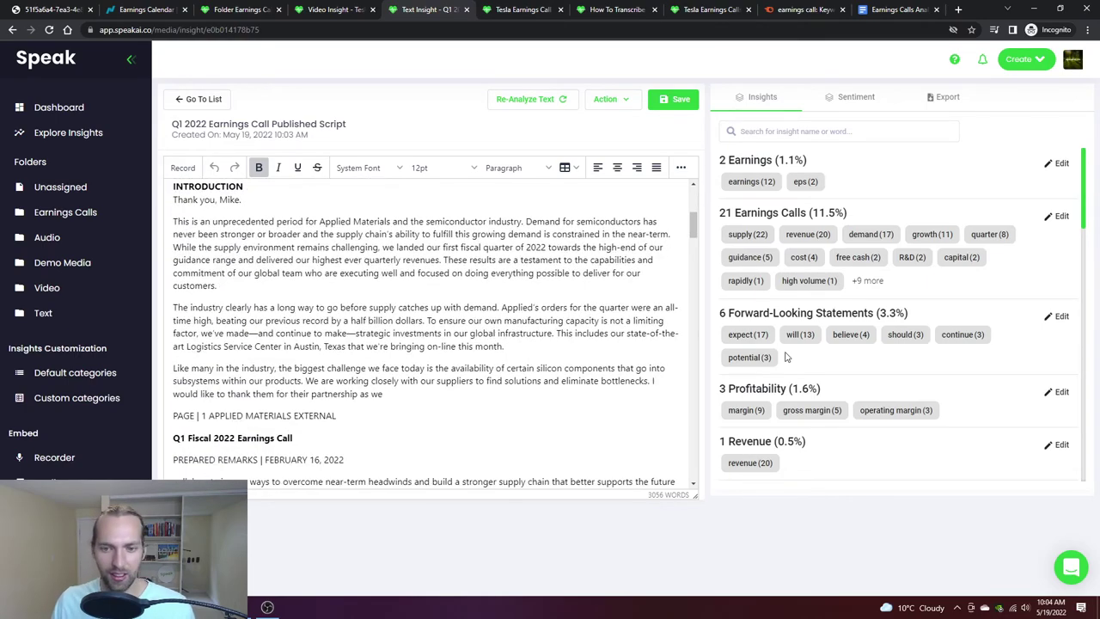
scroll(602, 342, "down", 2)
Step: Highlight the 'expect' and 'believe' passages, then jump to the free cash mentions
left_click(747, 334)
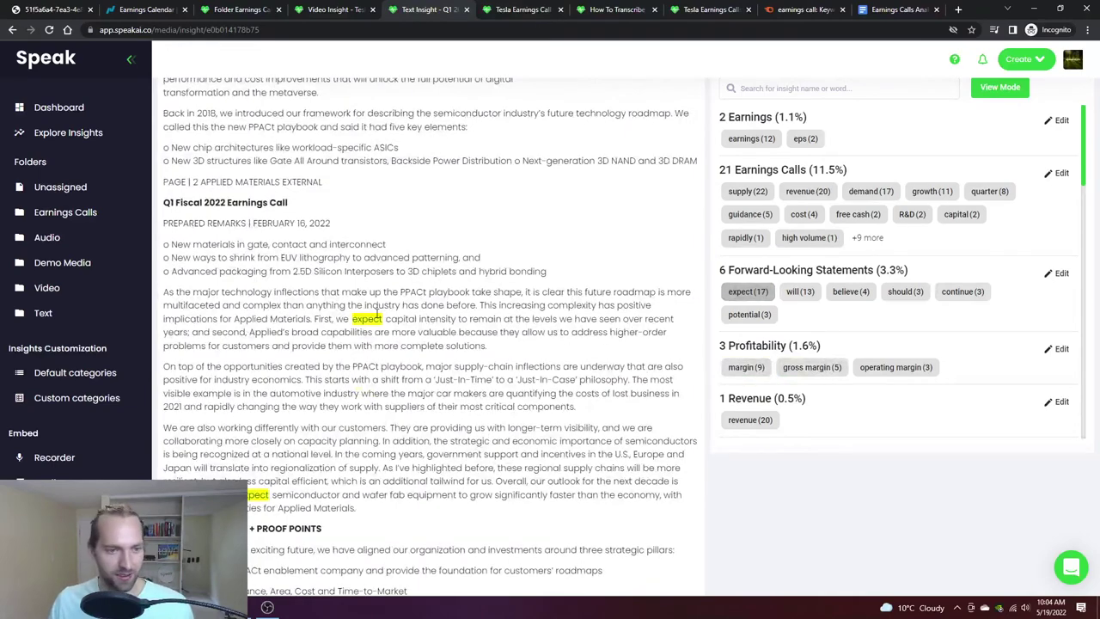
scroll(375, 313, "down", 2)
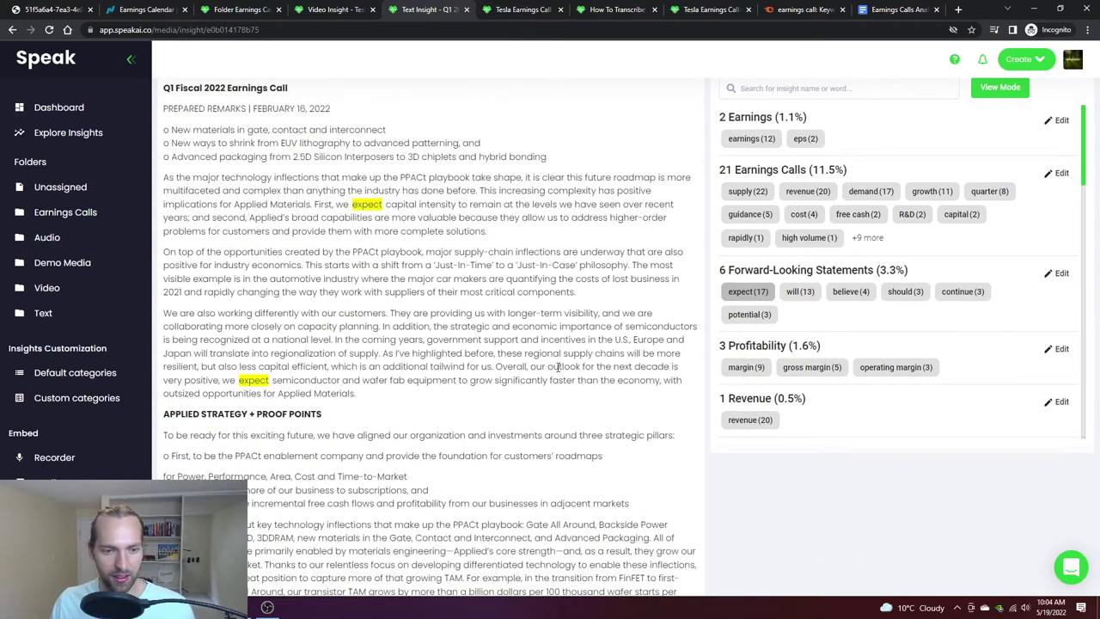
scroll(774, 309, "down", 1)
left_click(850, 233)
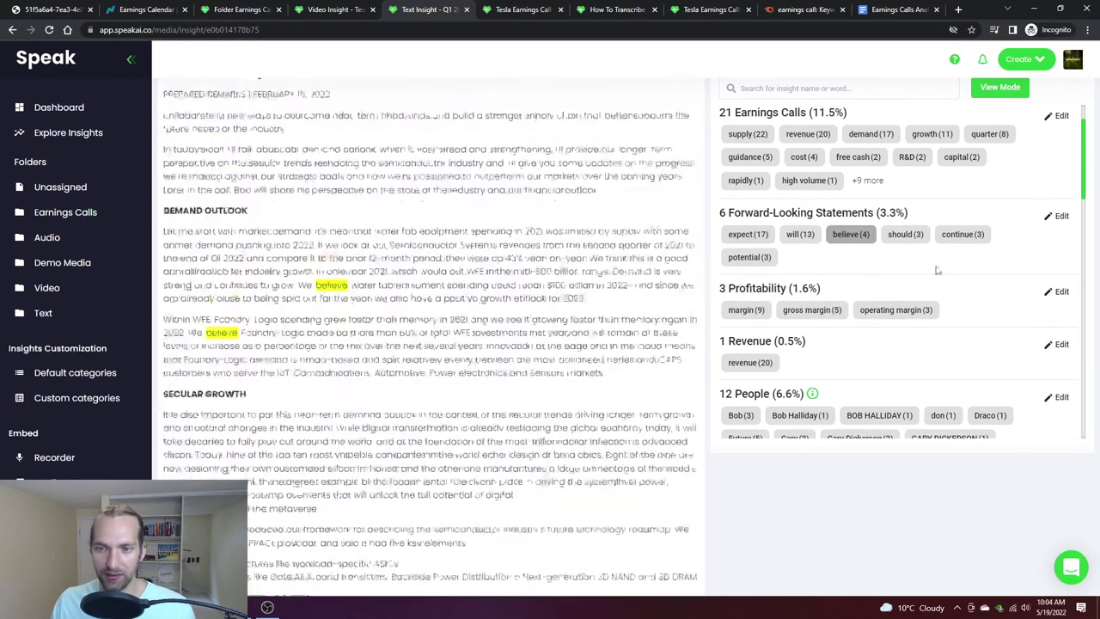
left_click(867, 181)
left_click(856, 158)
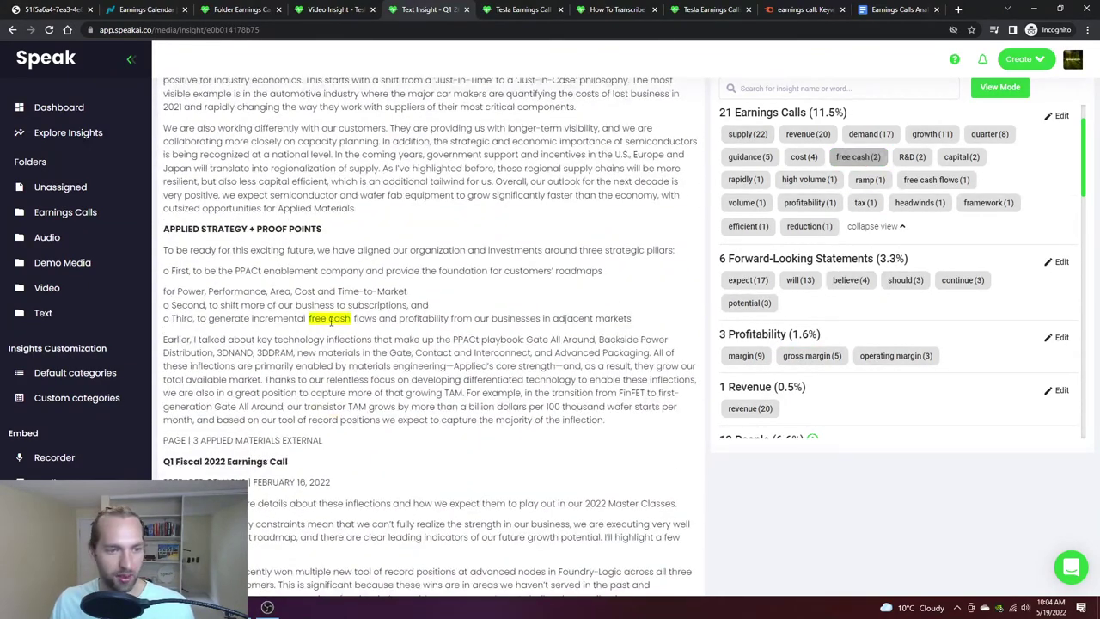
Step: Highlight all three operating margin mentions and return to the top of the transcript
scroll(813, 356, "down", 1)
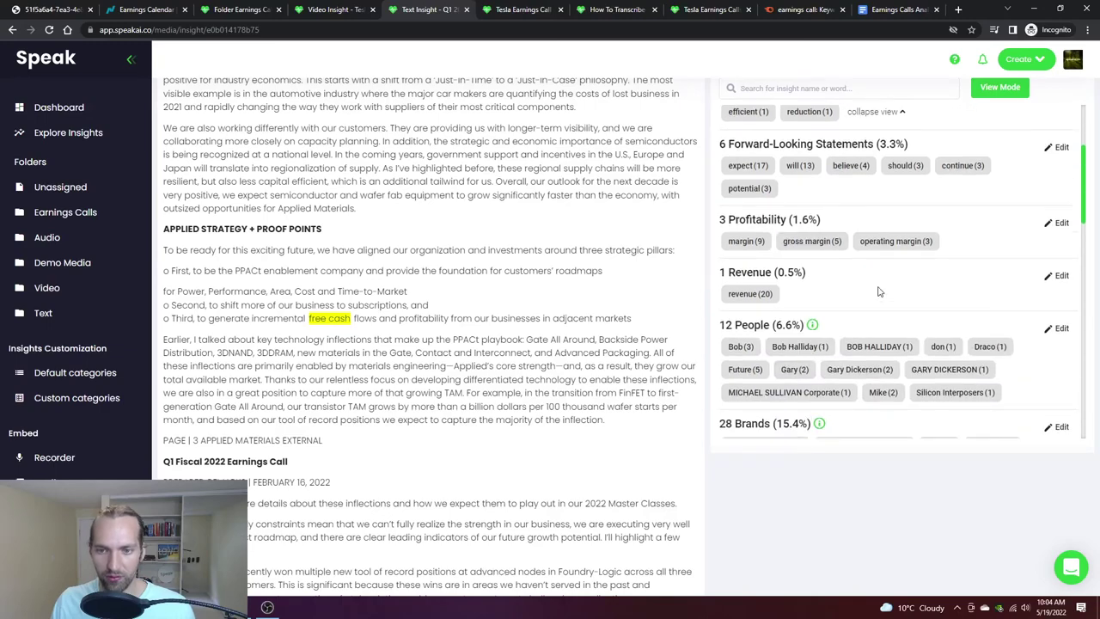
left_click(901, 246)
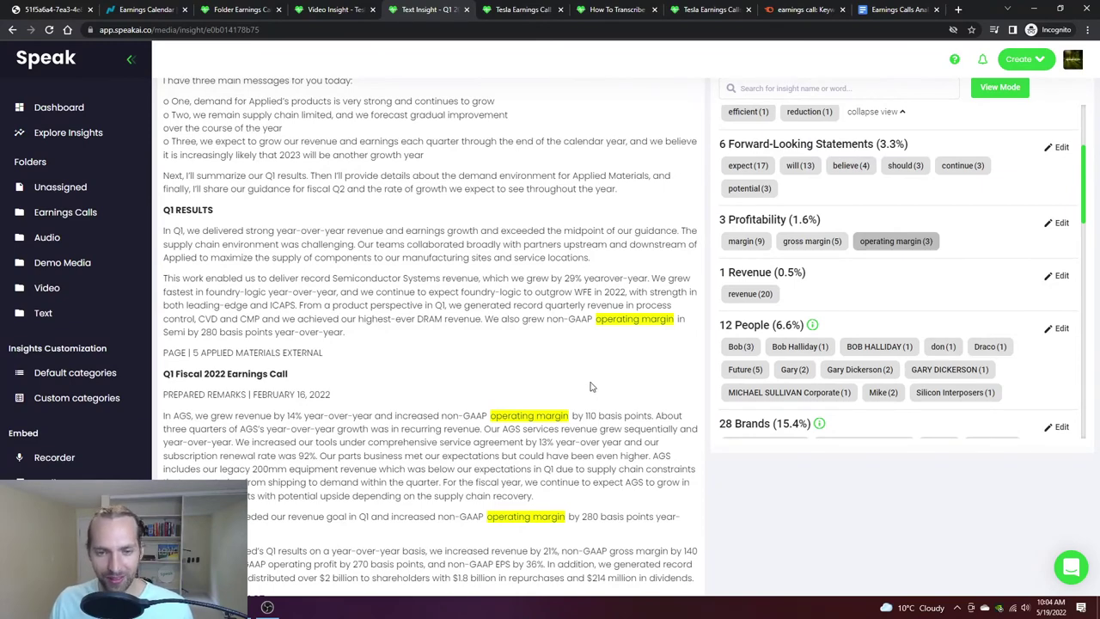
scroll(590, 387, "up", 10)
scroll(591, 387, "up", 3)
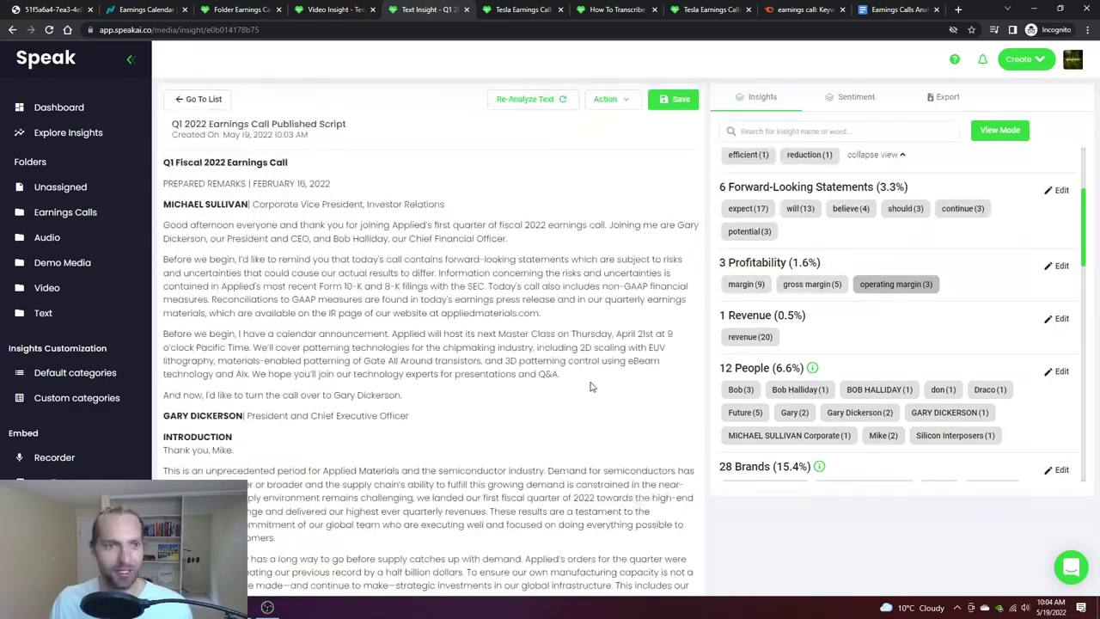
Step: Share the Earnings Calls folder and open its Branded Page library in a new tab
left_click(94, 209)
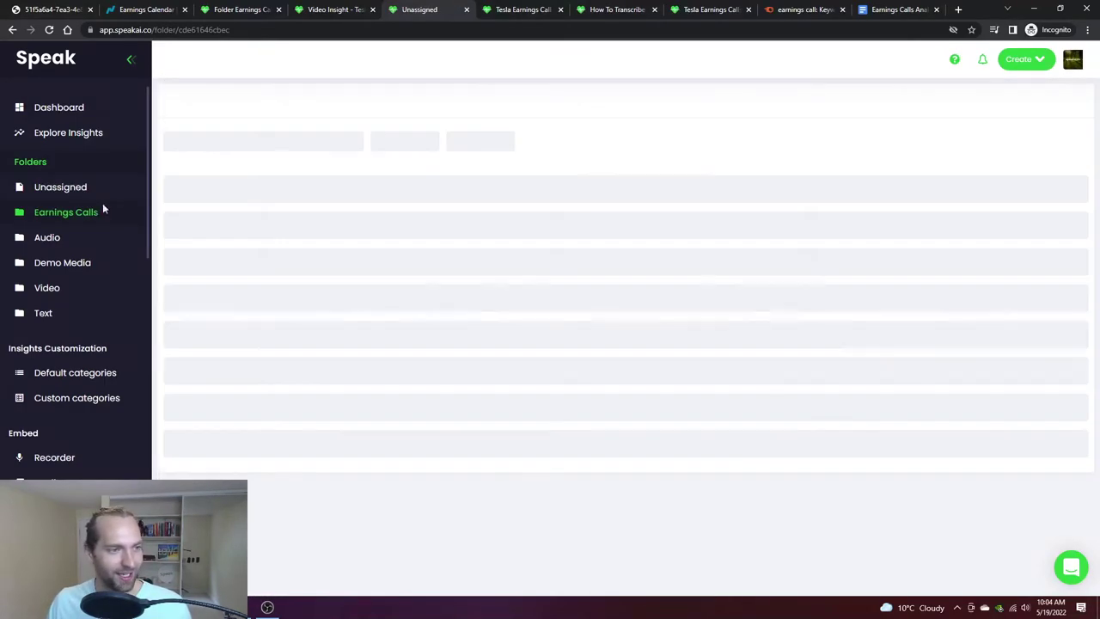
left_click(74, 167)
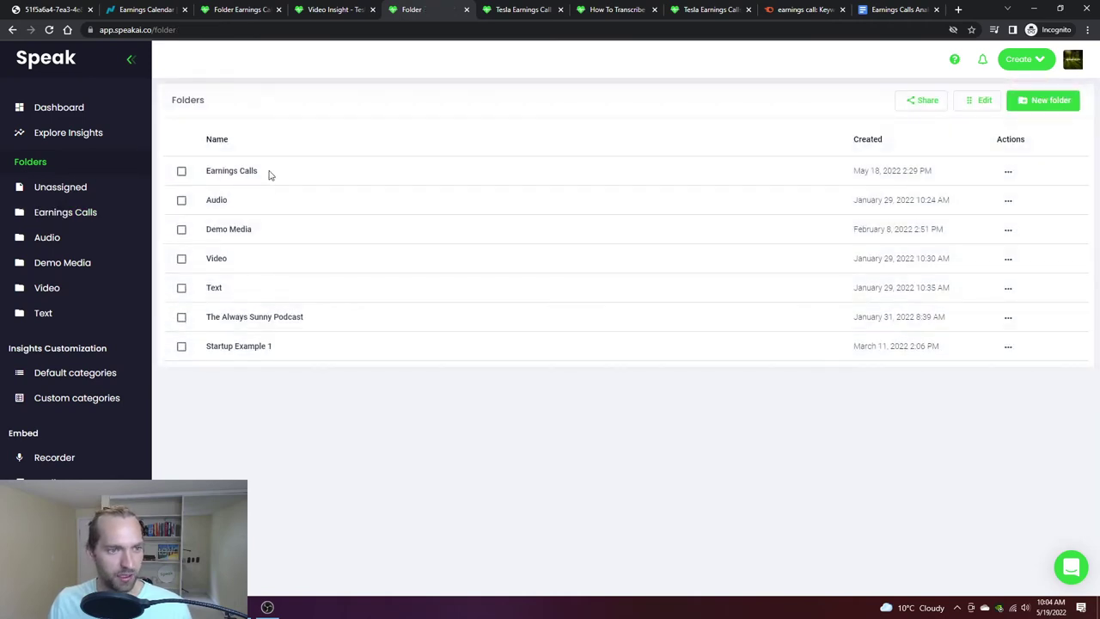
left_click(181, 171)
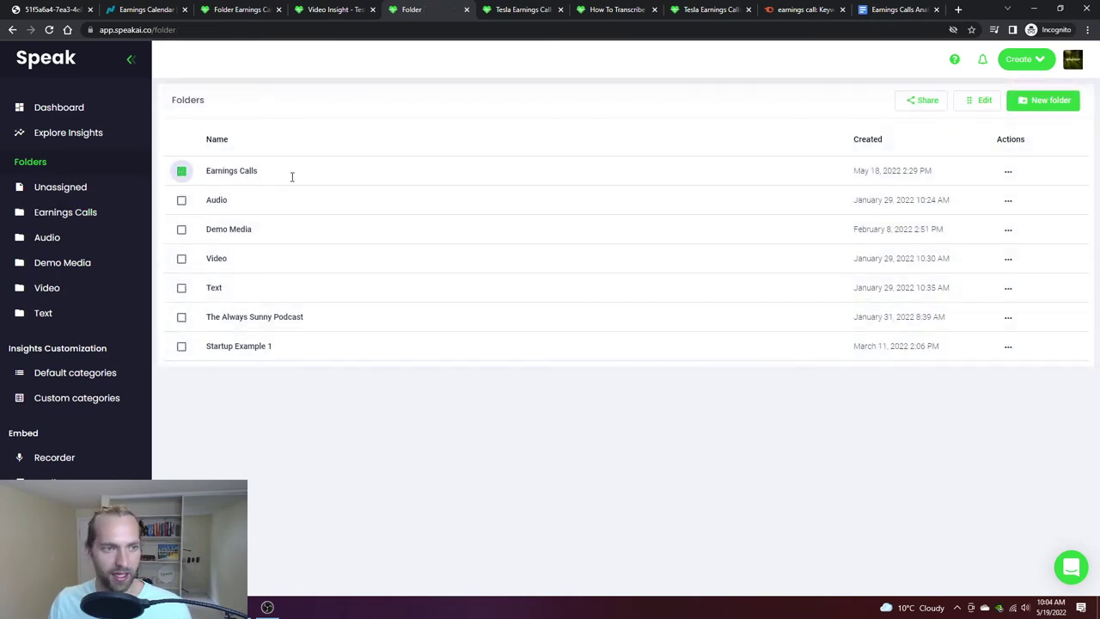
left_click(923, 101)
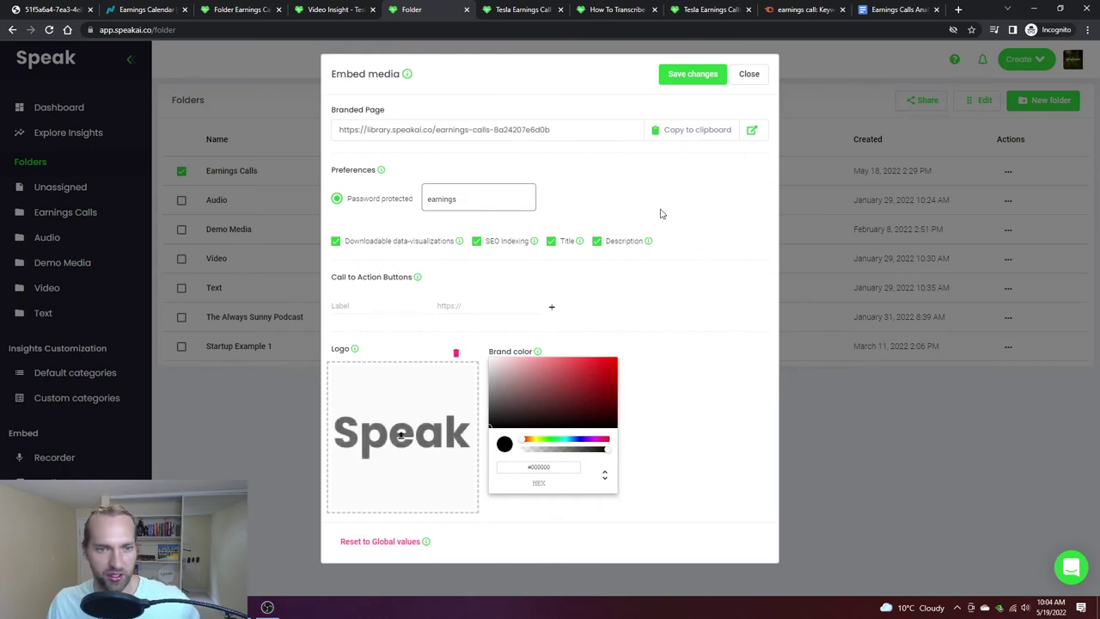
left_click(752, 130)
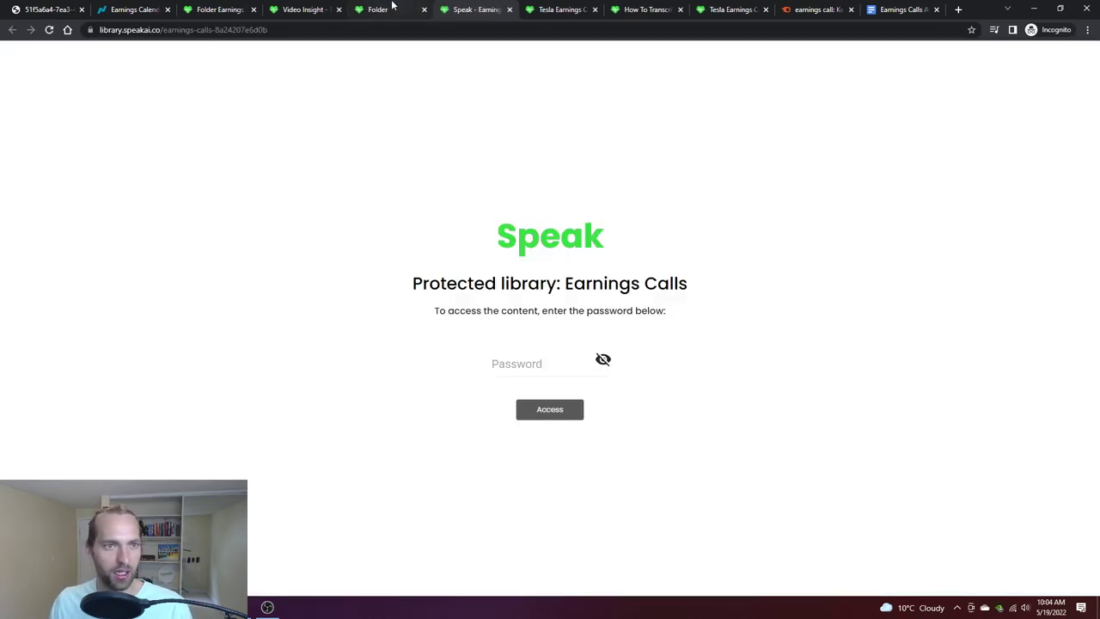
Step: Unlock the shared library by entering the library password
left_click(391, 7)
left_click(500, 9)
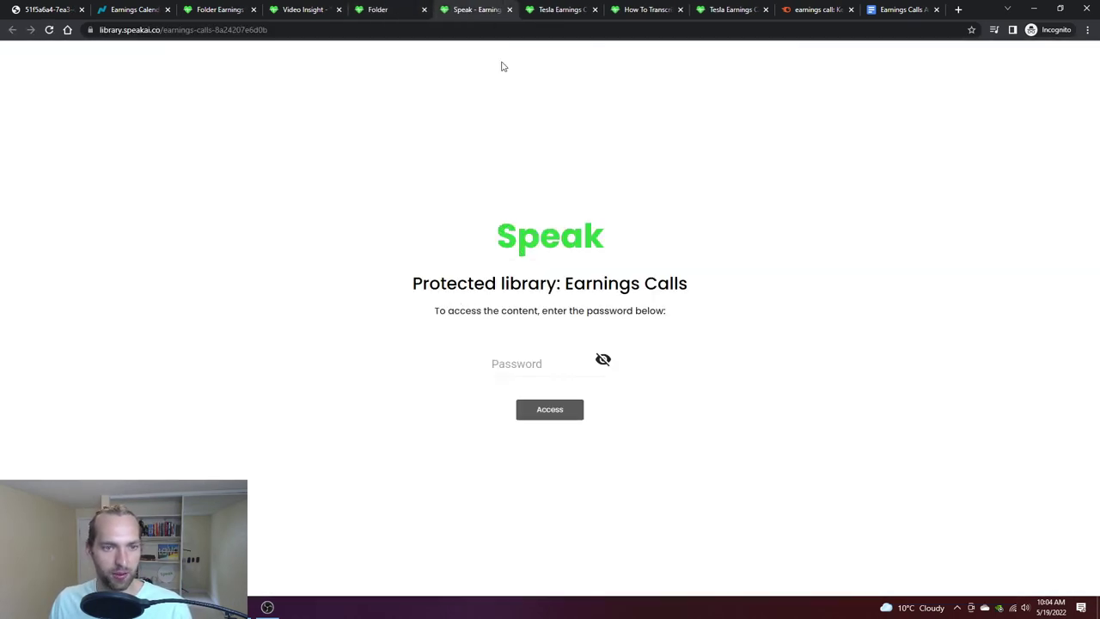
left_click(516, 361)
type("••••••")
key("Return")
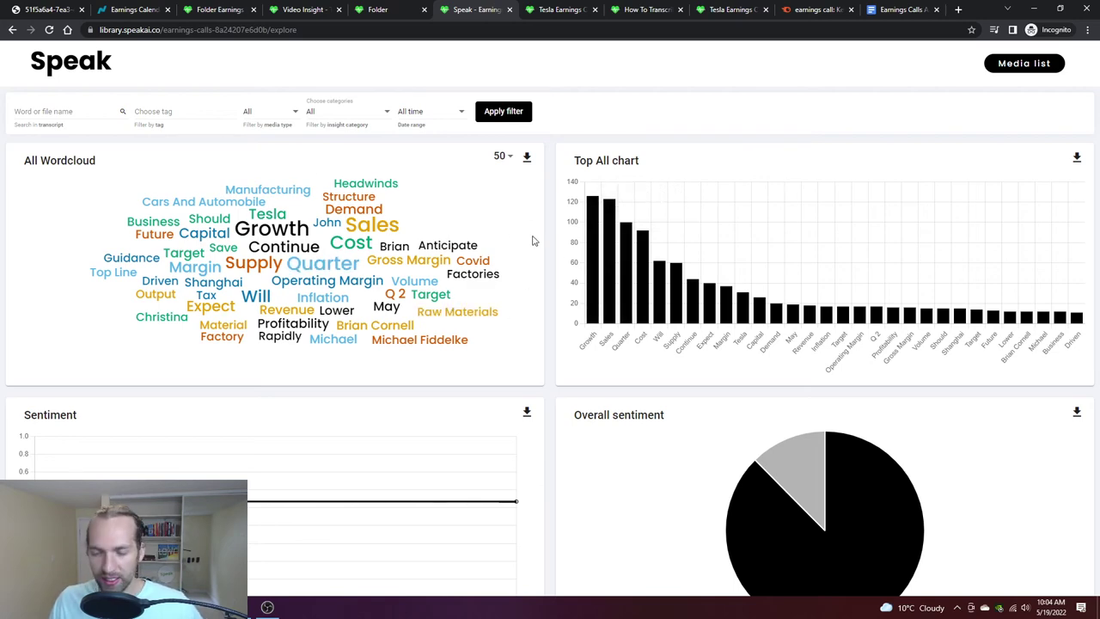
Step: Move the Q1 2022 Earnings Call Published Script from Unassigned into the Earnings Calls folder
left_click(380, 9)
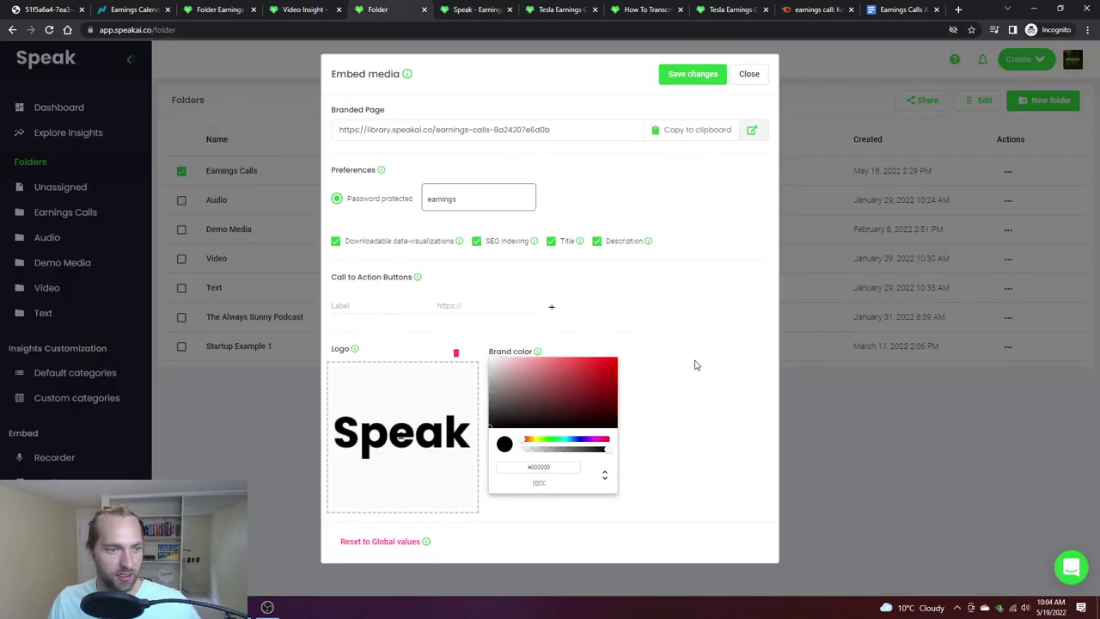
left_click(311, 291)
left_click(60, 187)
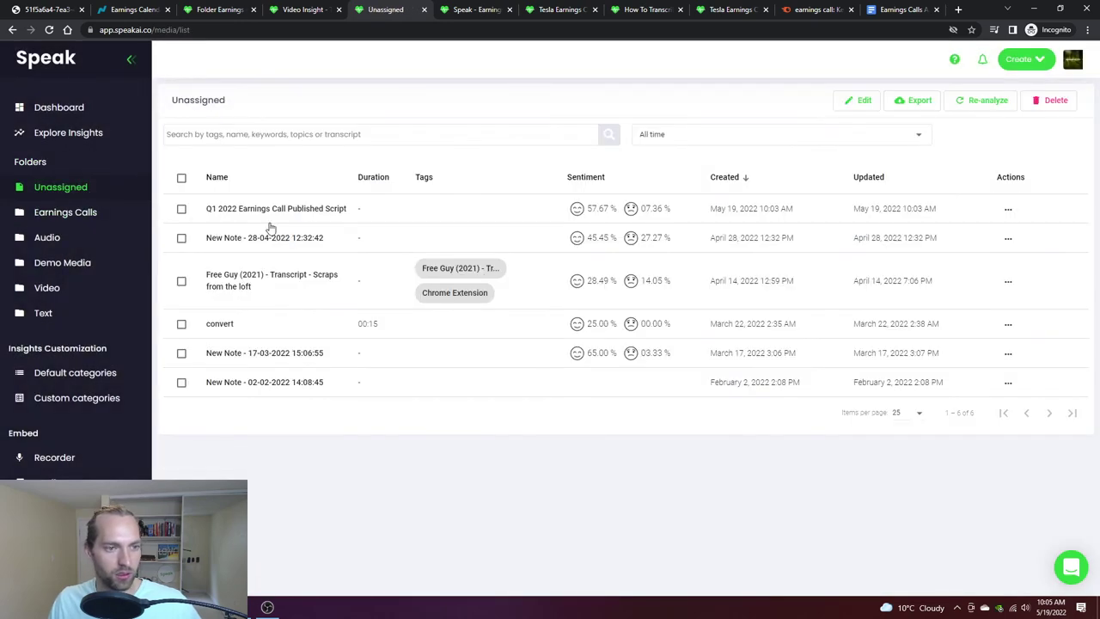
left_click(181, 209)
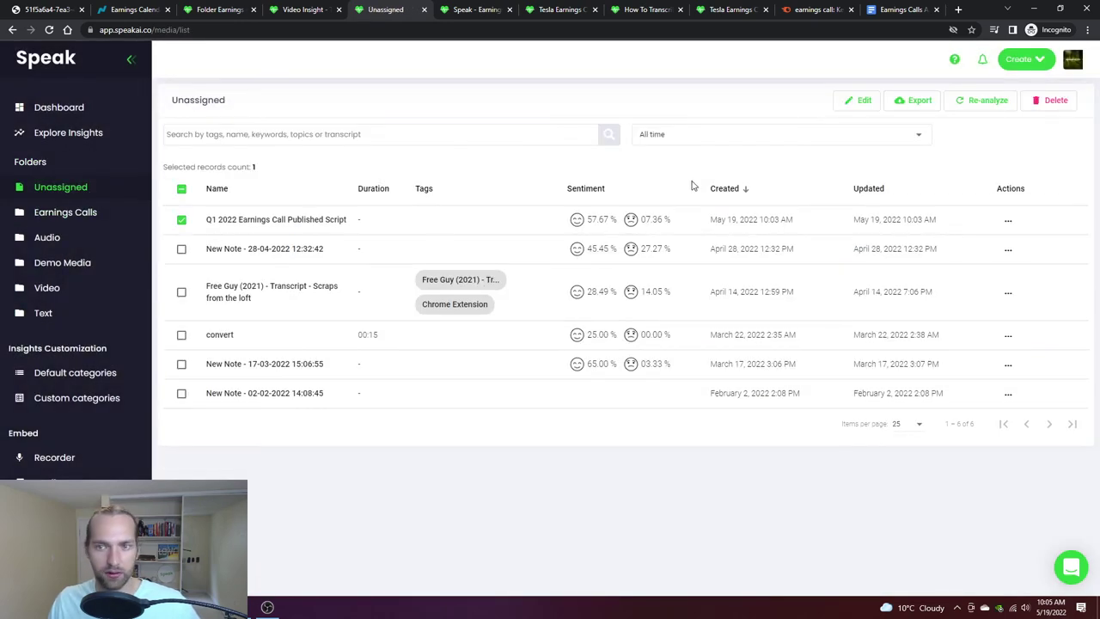
left_click(856, 101)
left_click(516, 284)
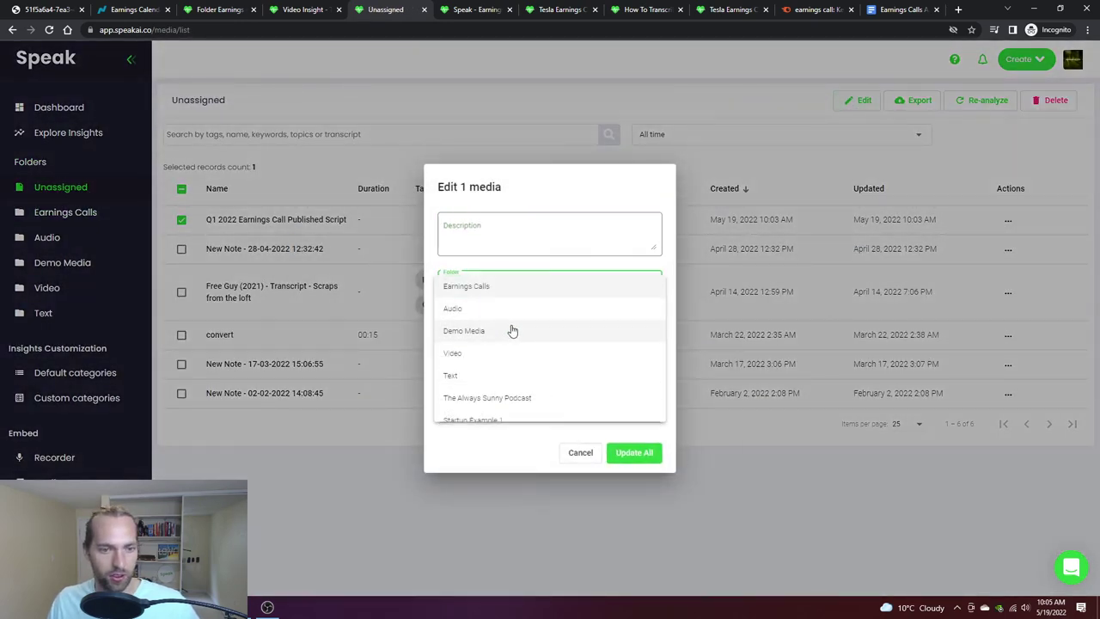
left_click(485, 287)
left_click(634, 453)
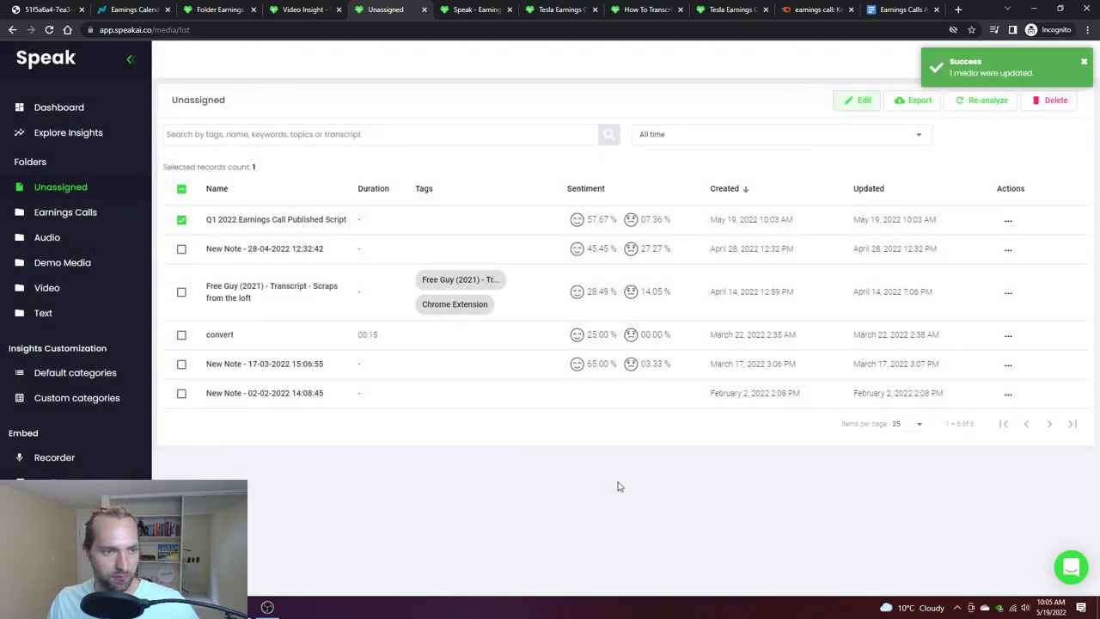
left_click(65, 211)
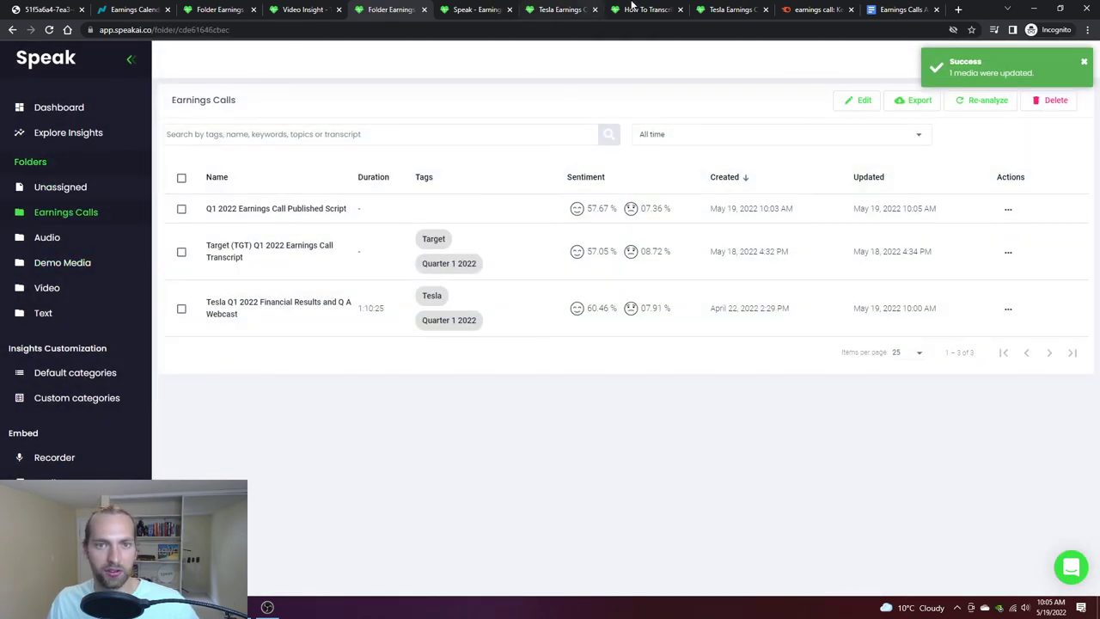
left_click(478, 9)
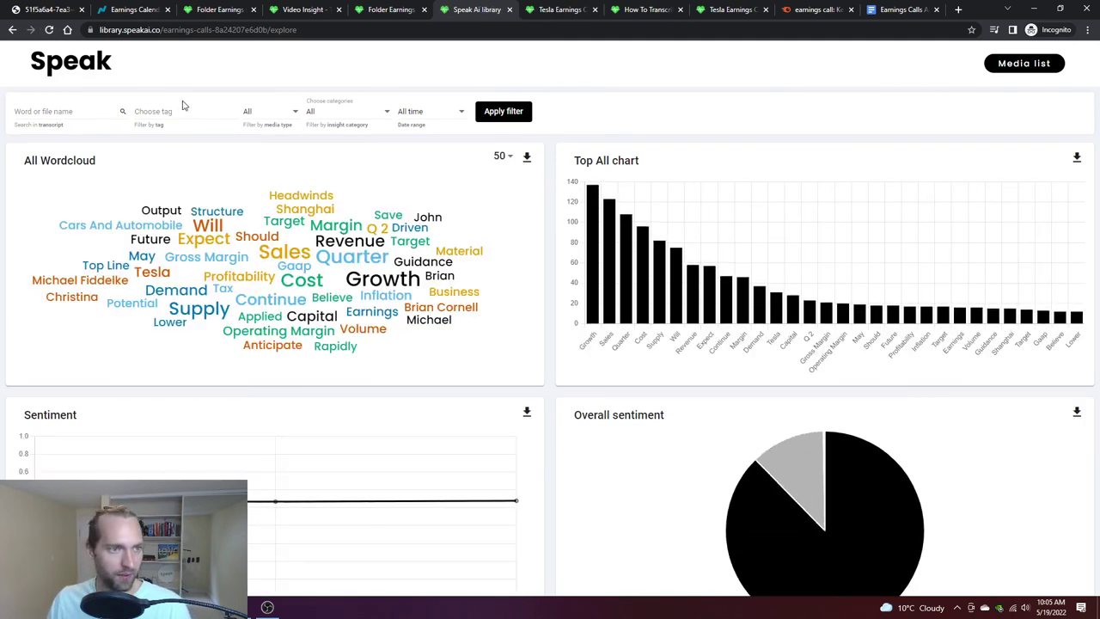
Step: Filter the library dashboard to the Tesla tag
left_click(190, 111)
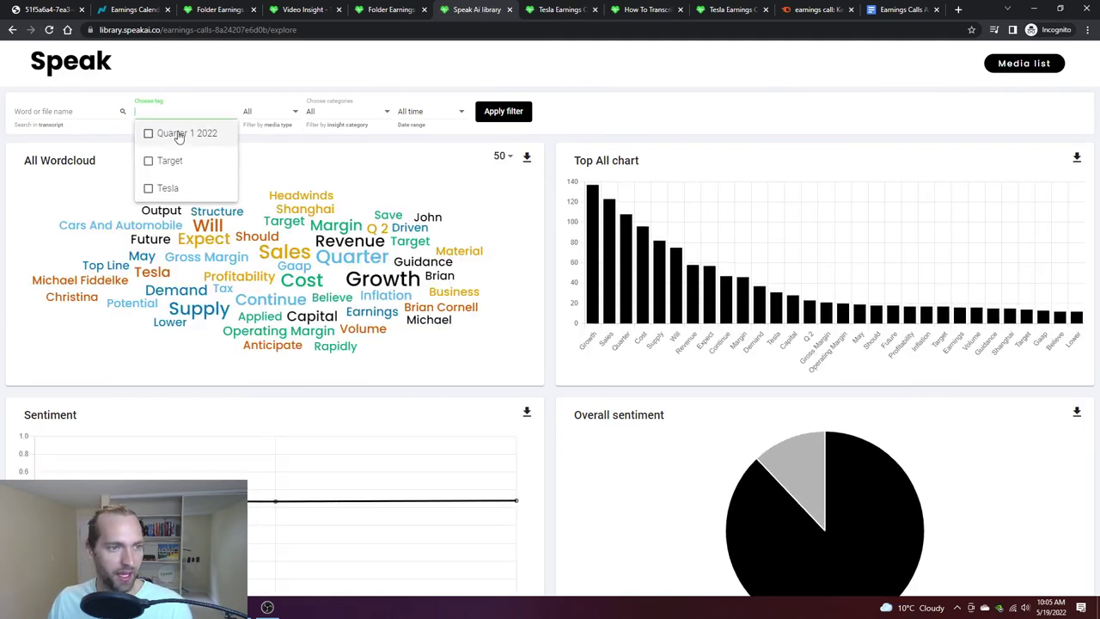
left_click(192, 188)
left_click(345, 166)
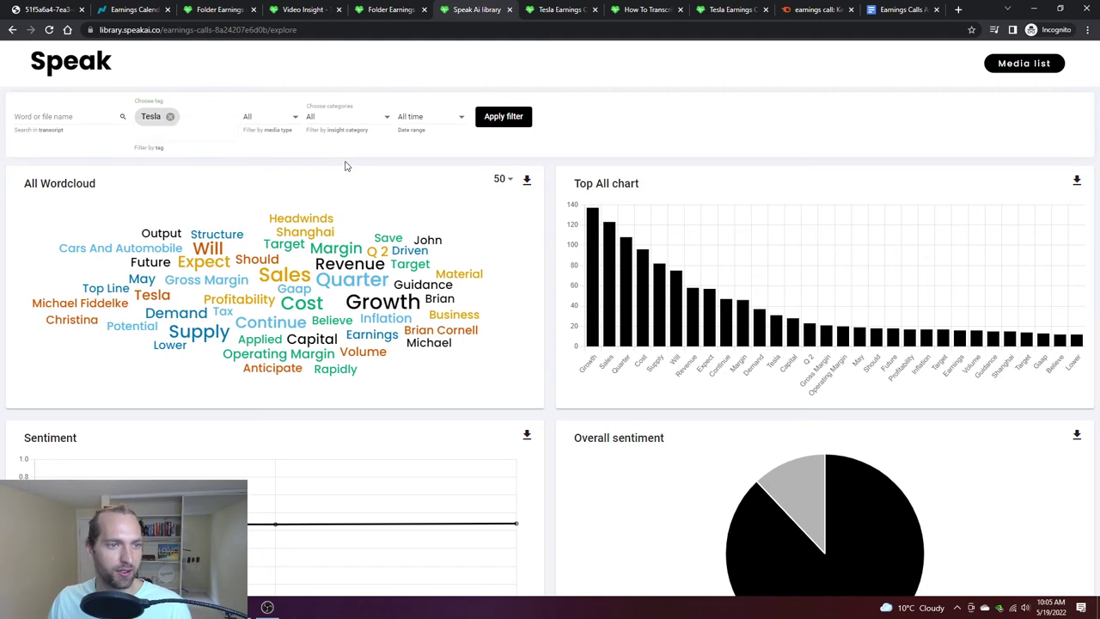
left_click(504, 116)
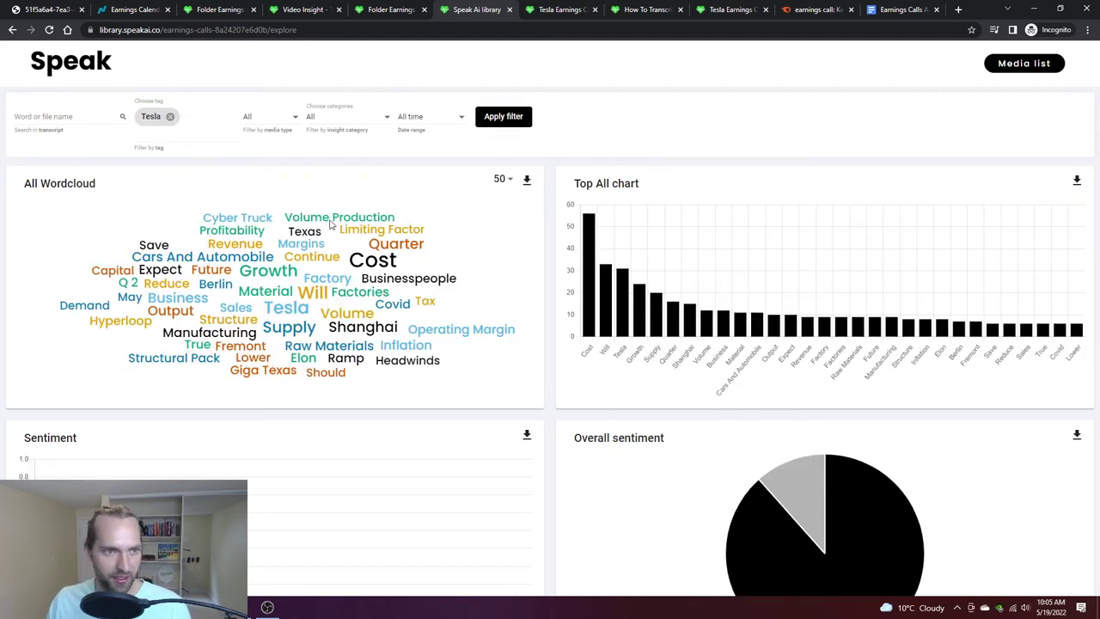
Step: Search 'Cost' from the word cloud and pause the Tesla webcast at 00:23:00
left_click(344, 125)
scroll(377, 191, "down", 2)
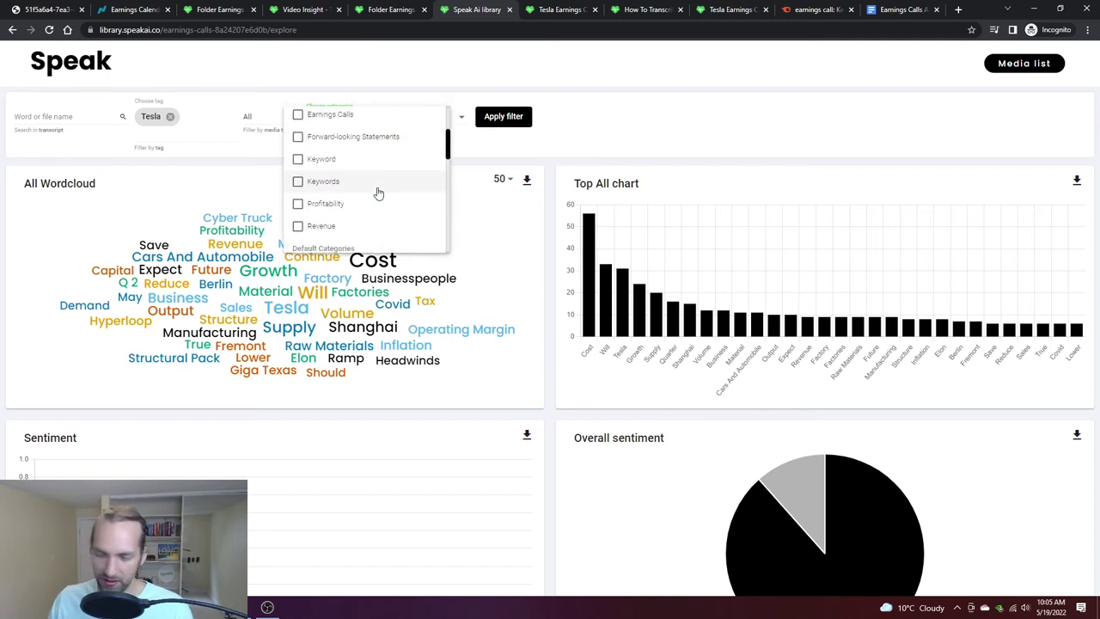
scroll(376, 191, "down", 5)
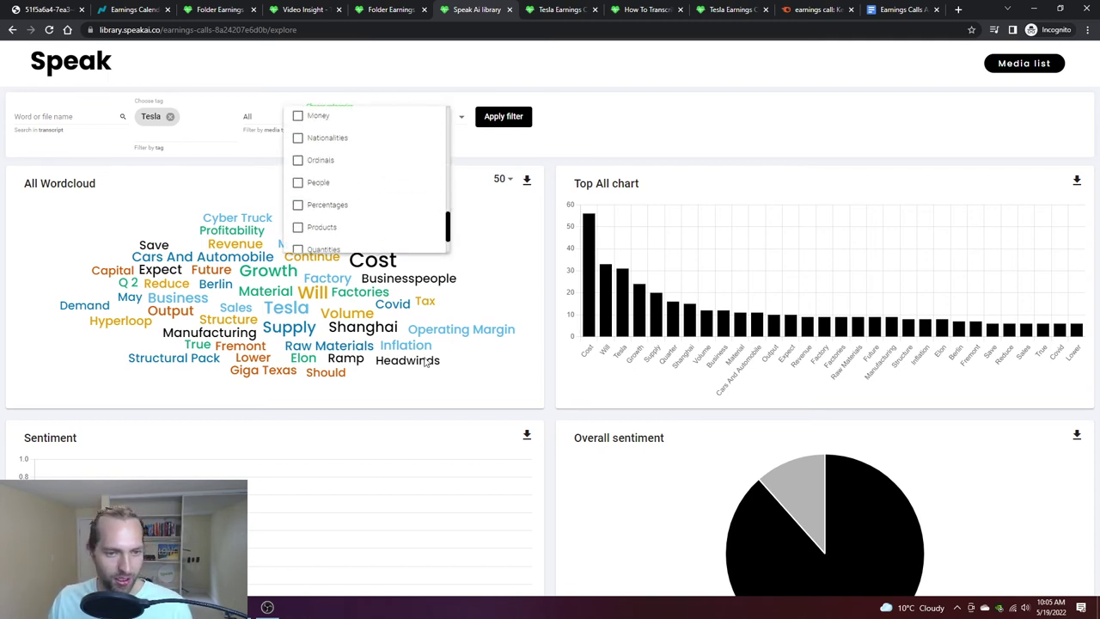
left_click(469, 421)
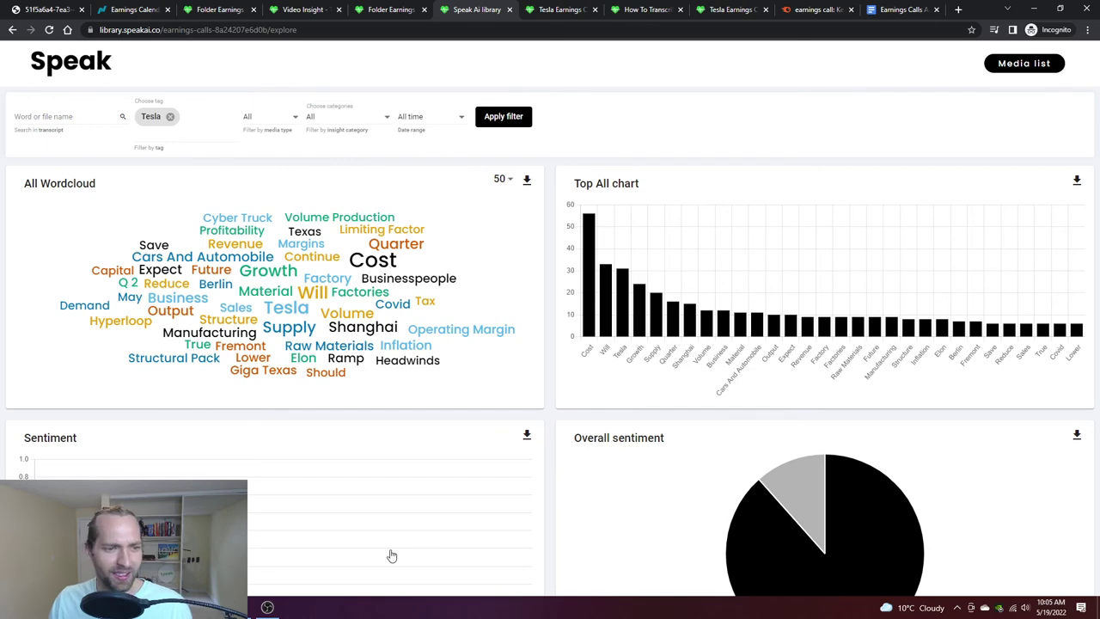
left_click(372, 260)
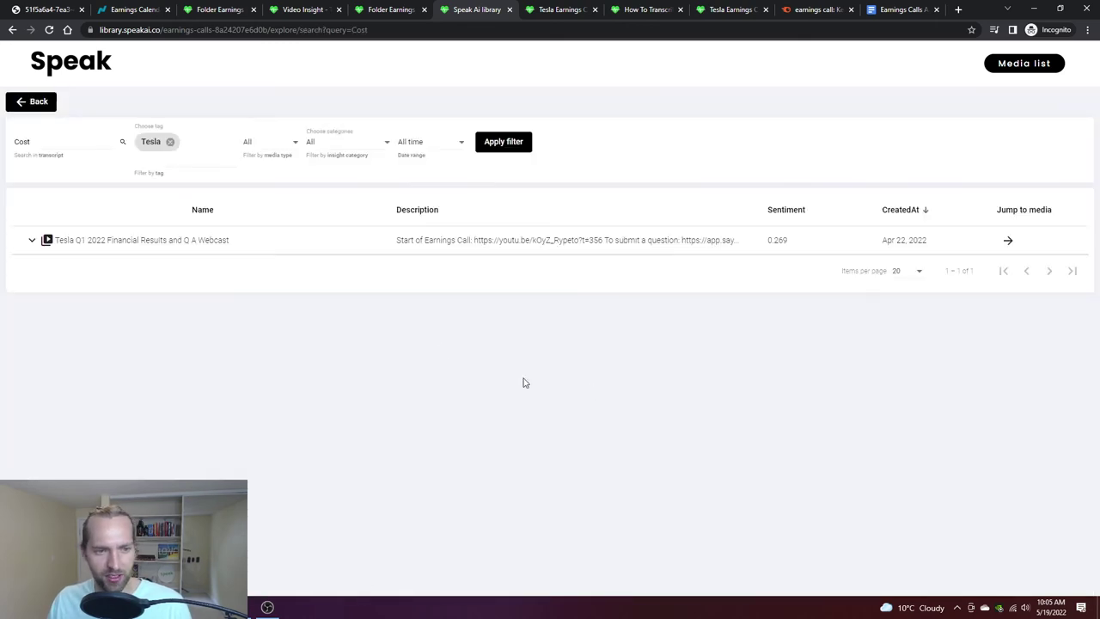
scroll(246, 314, "down", 2)
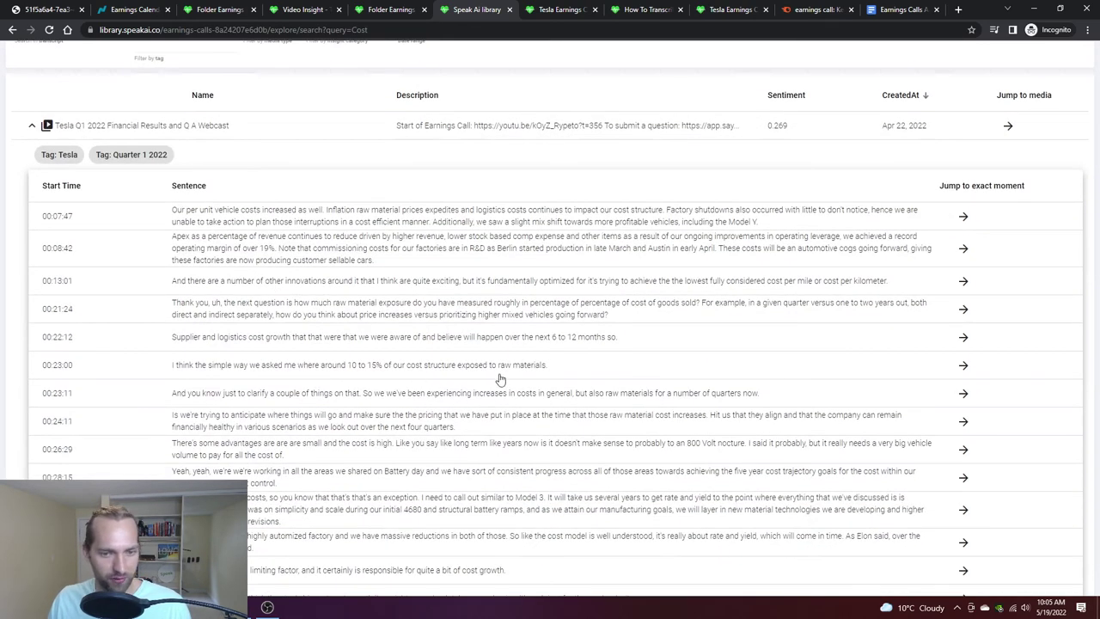
left_click(964, 365)
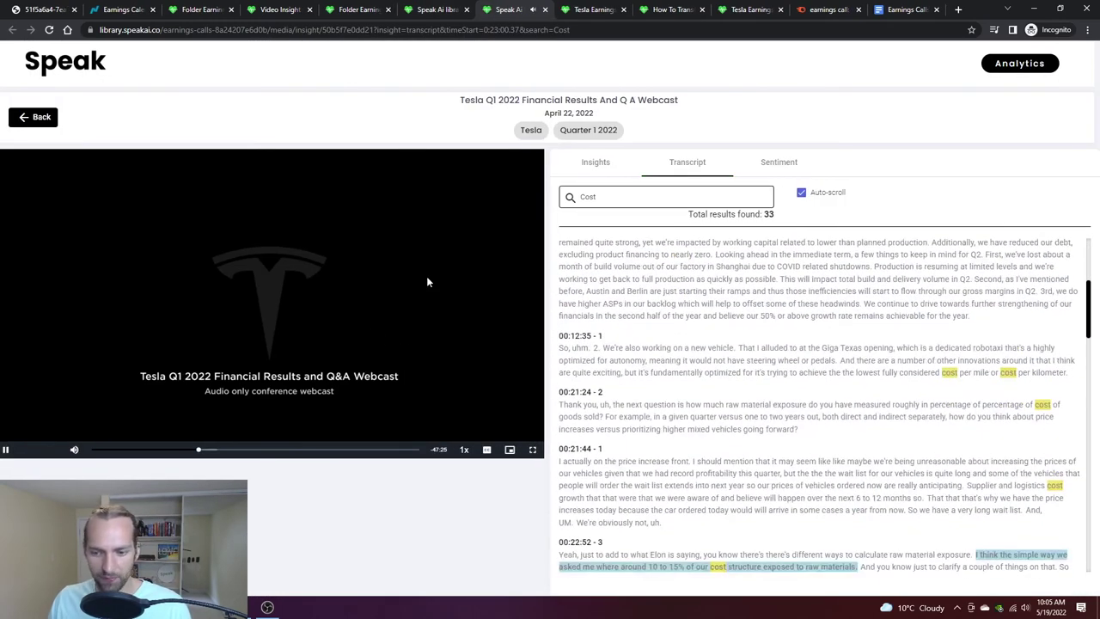
left_click(427, 281)
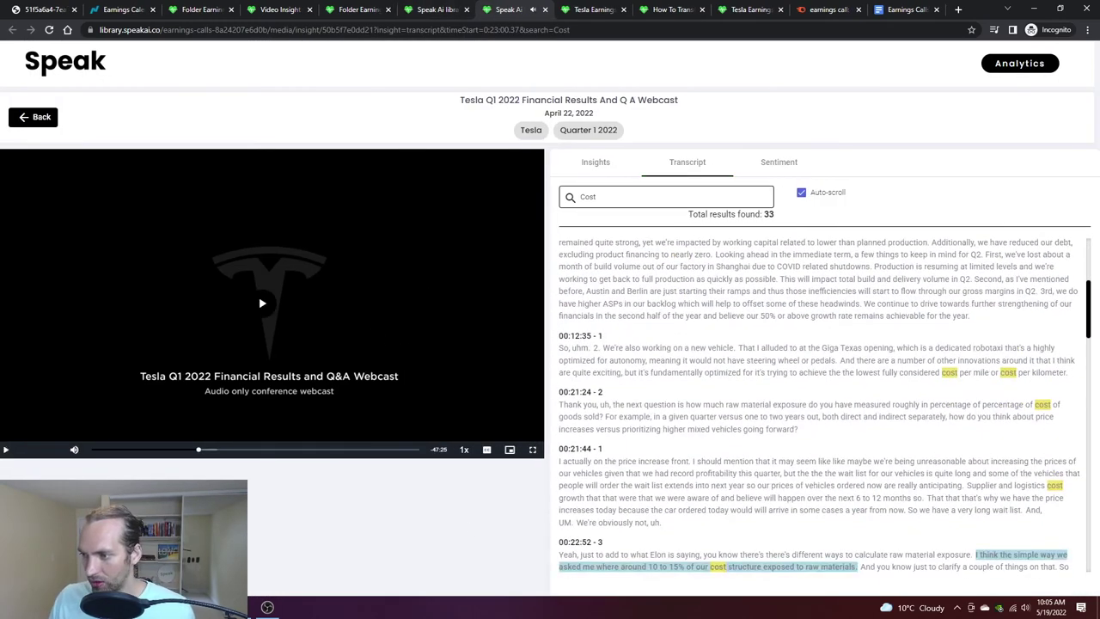